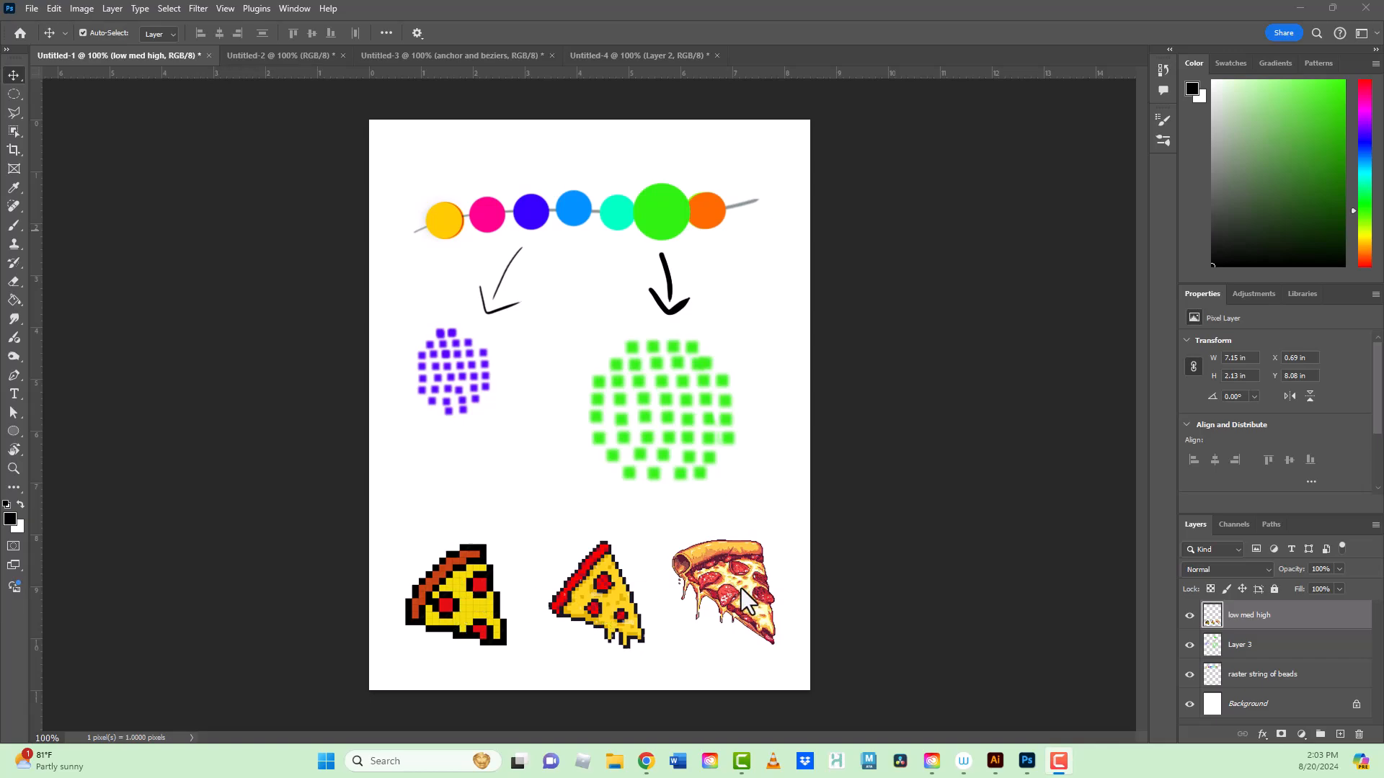
Step: Switch to the Untitled-2 document and examine the 360 arrows, the colored circles, and the green circle's fill and stroke
{"action": "left_click", "coordinate": [289, 54]}
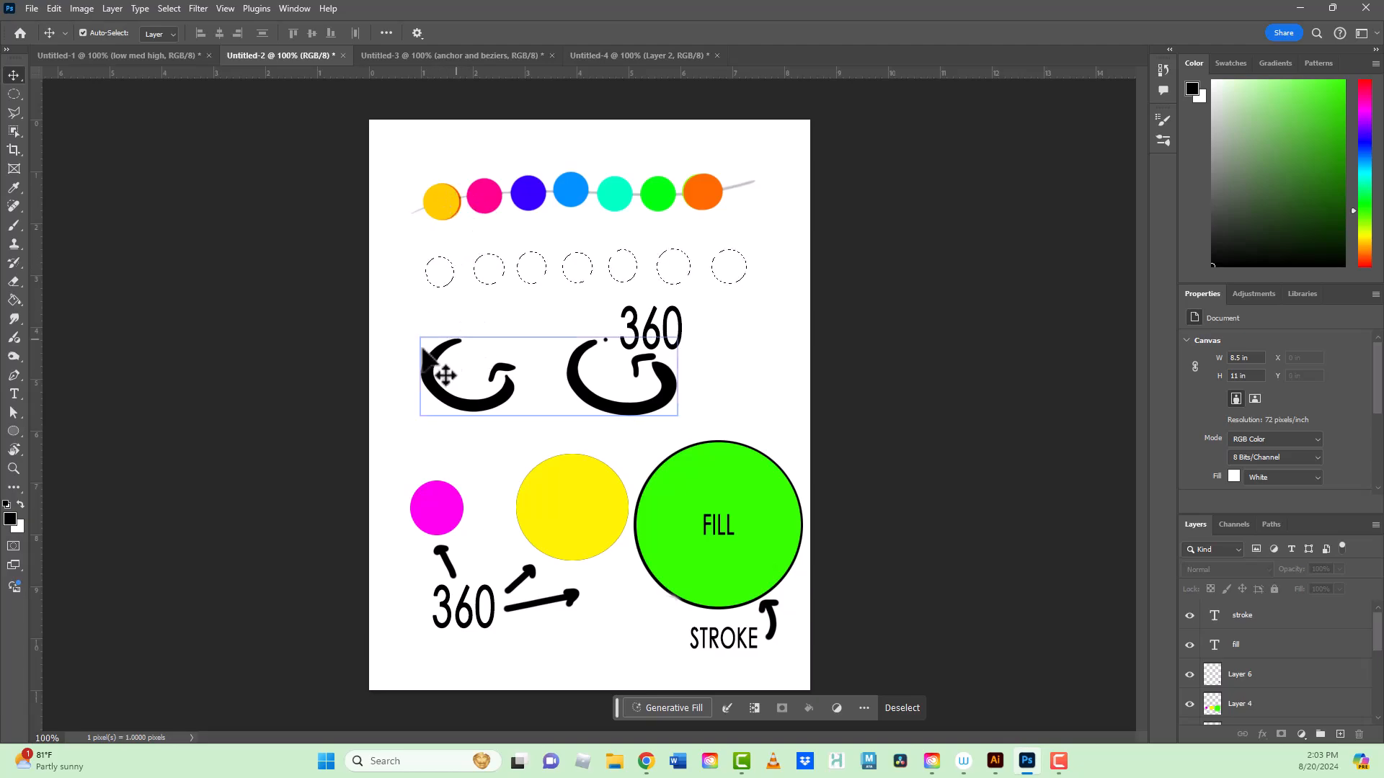
{"action": "left_click", "coordinate": [644, 491]}
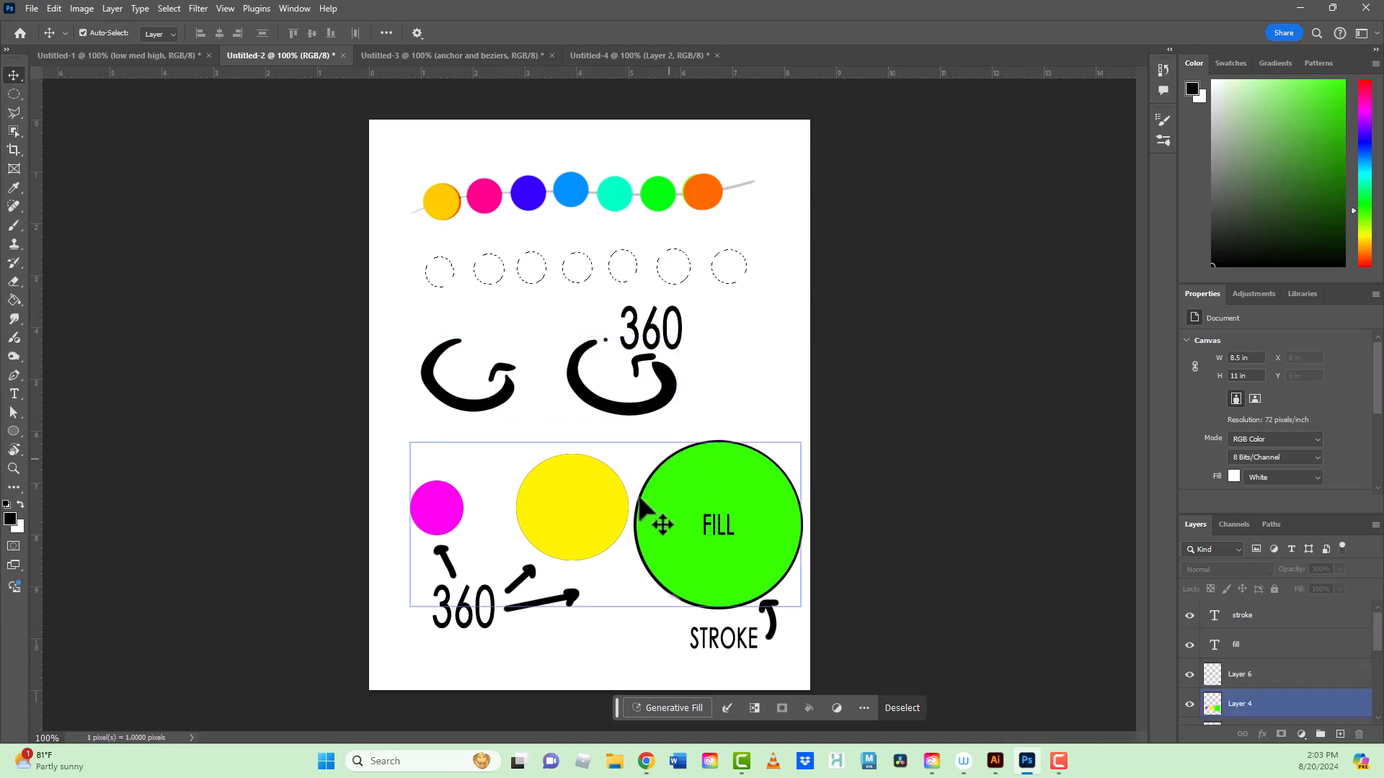
{"action": "left_click", "coordinate": [727, 636]}
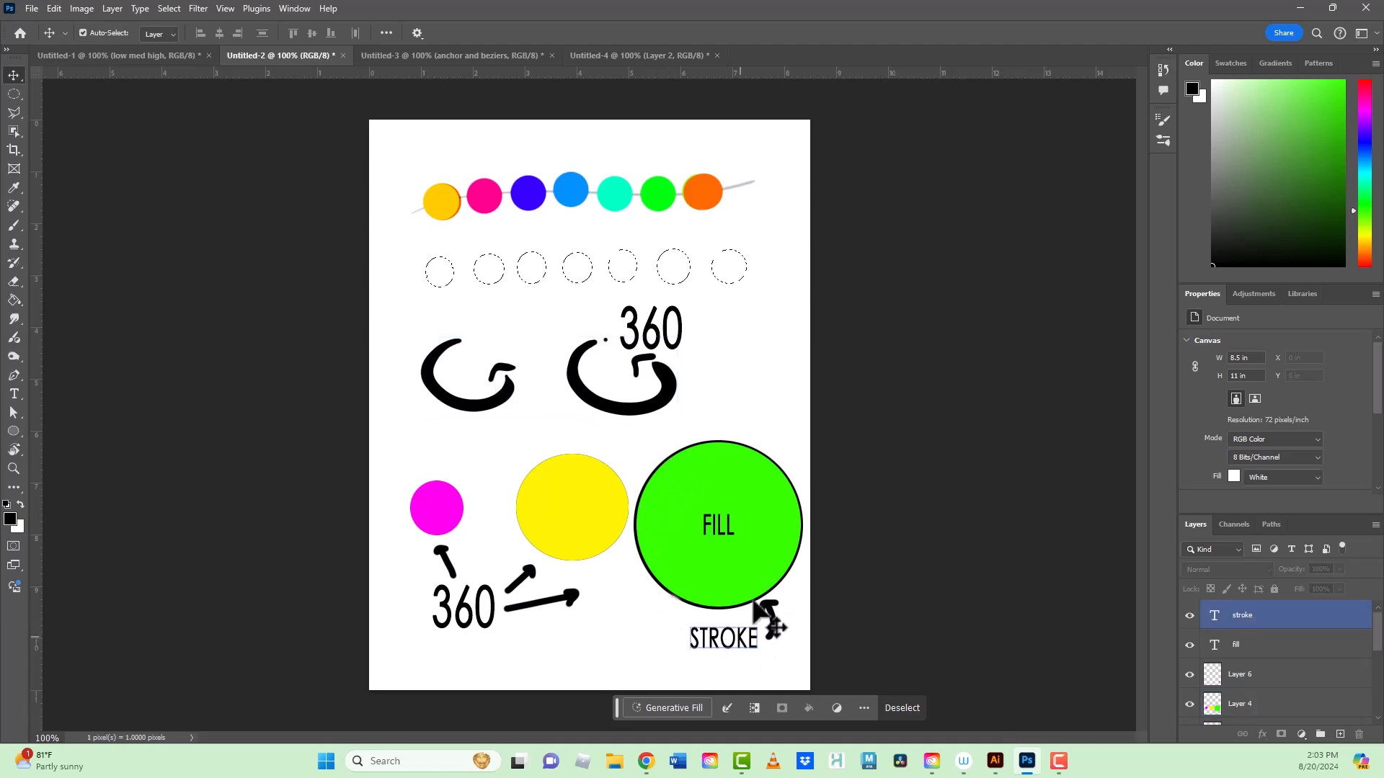
{"action": "left_click", "coordinate": [721, 537]}
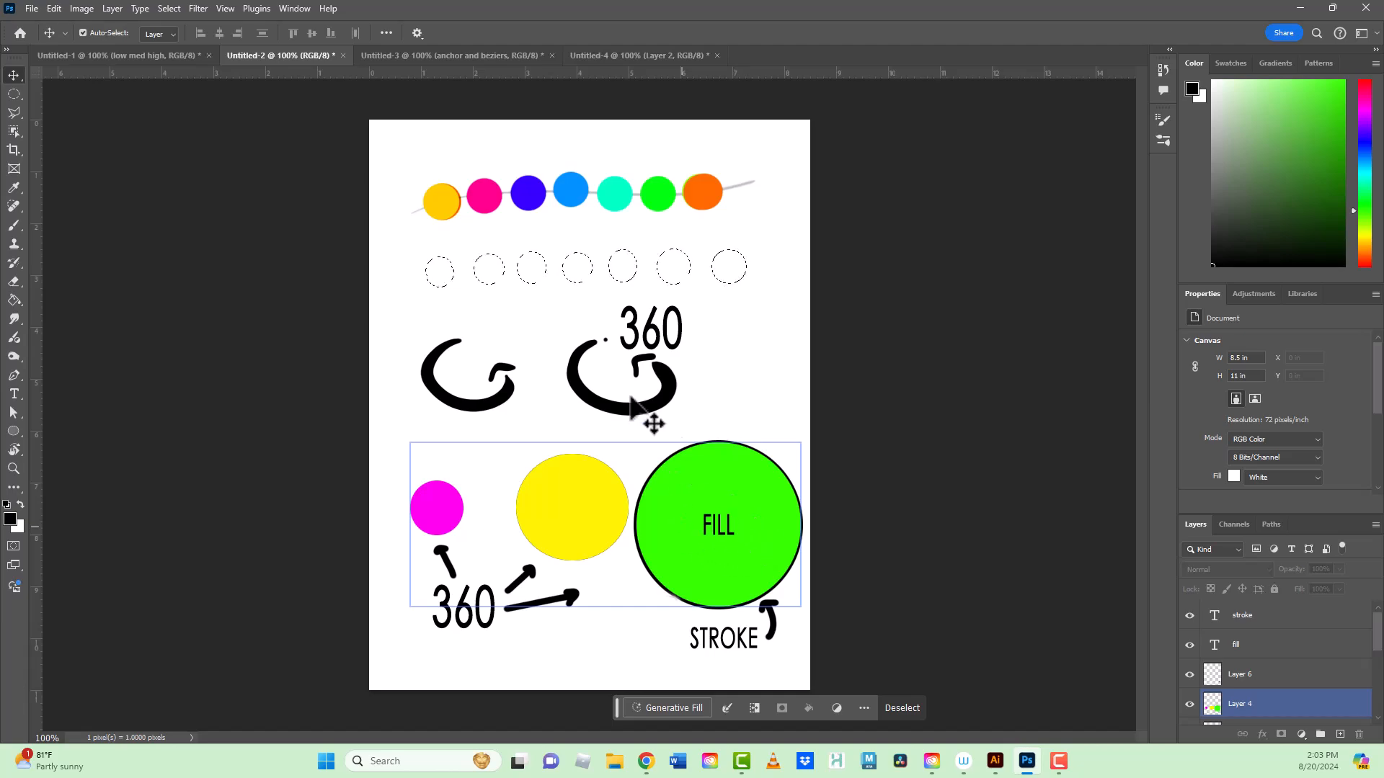
{"action": "left_click", "coordinate": [580, 409]}
{"action": "left_click", "coordinate": [433, 528]}
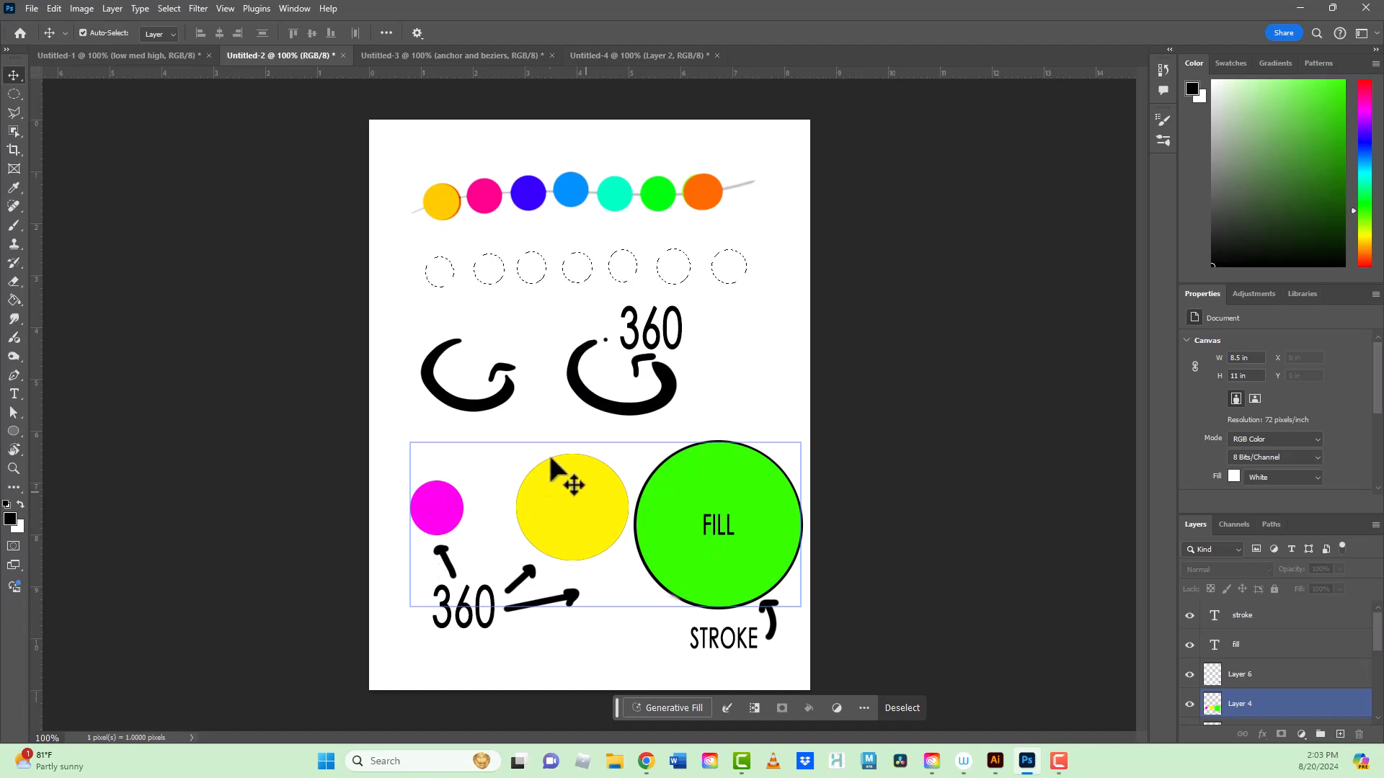
{"action": "left_click", "coordinate": [447, 261]}
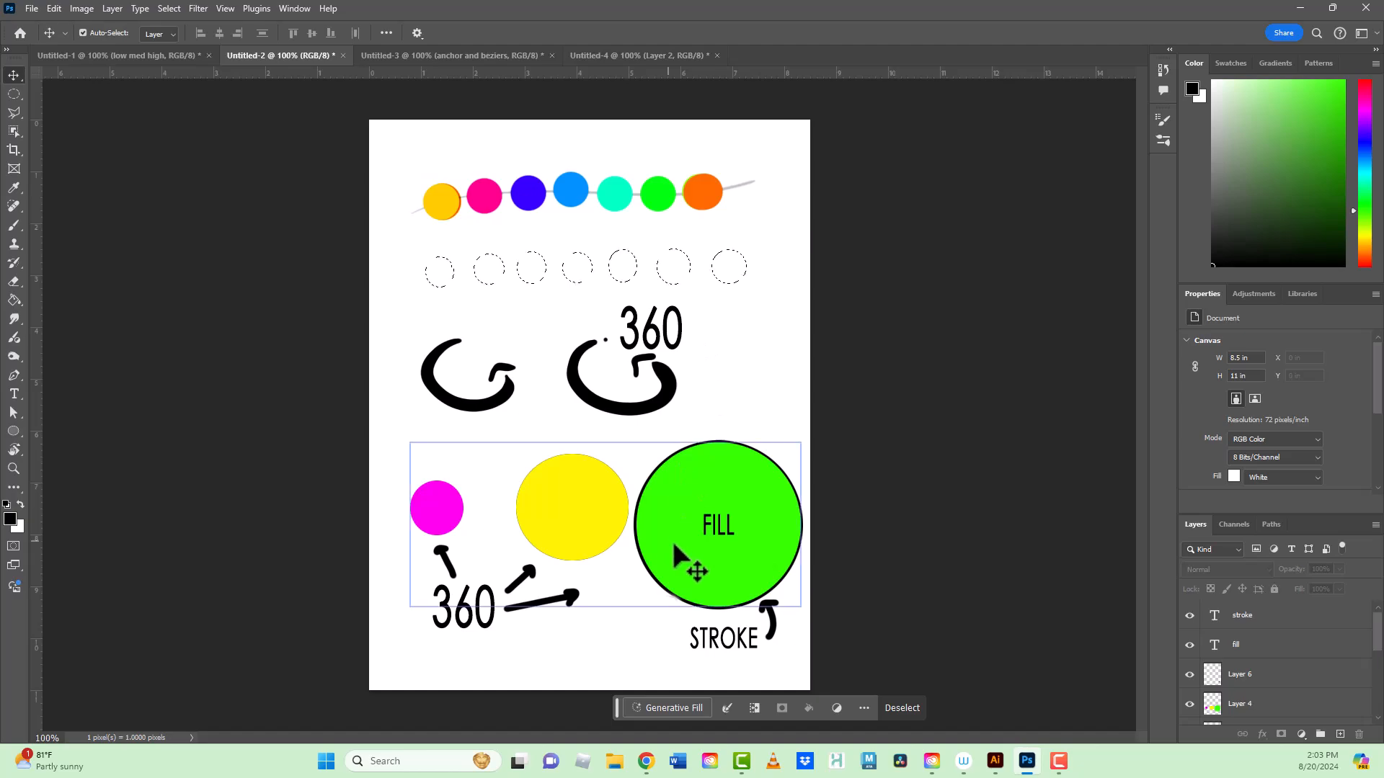
{"action": "left_click", "coordinate": [697, 487]}
{"action": "left_click", "coordinate": [630, 534]}
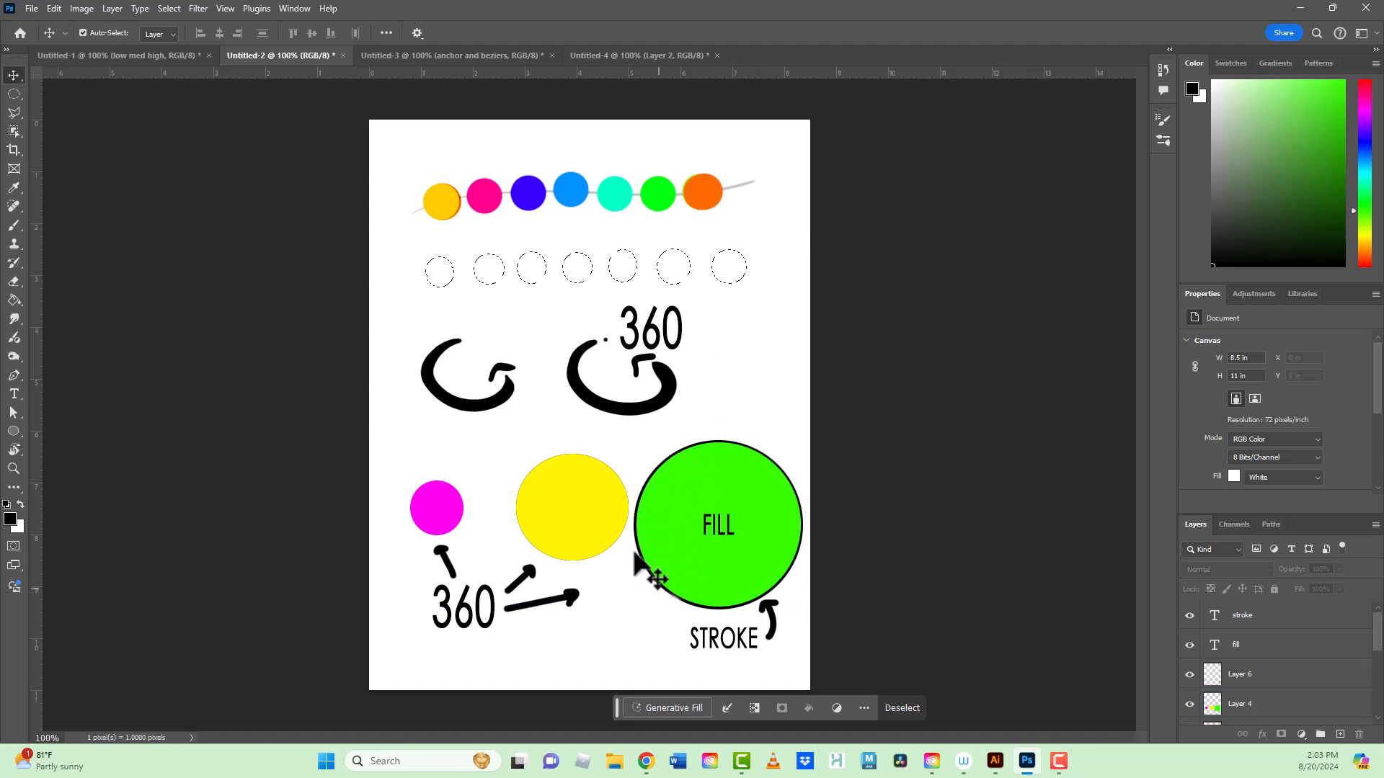
{"action": "left_click", "coordinate": [698, 599]}
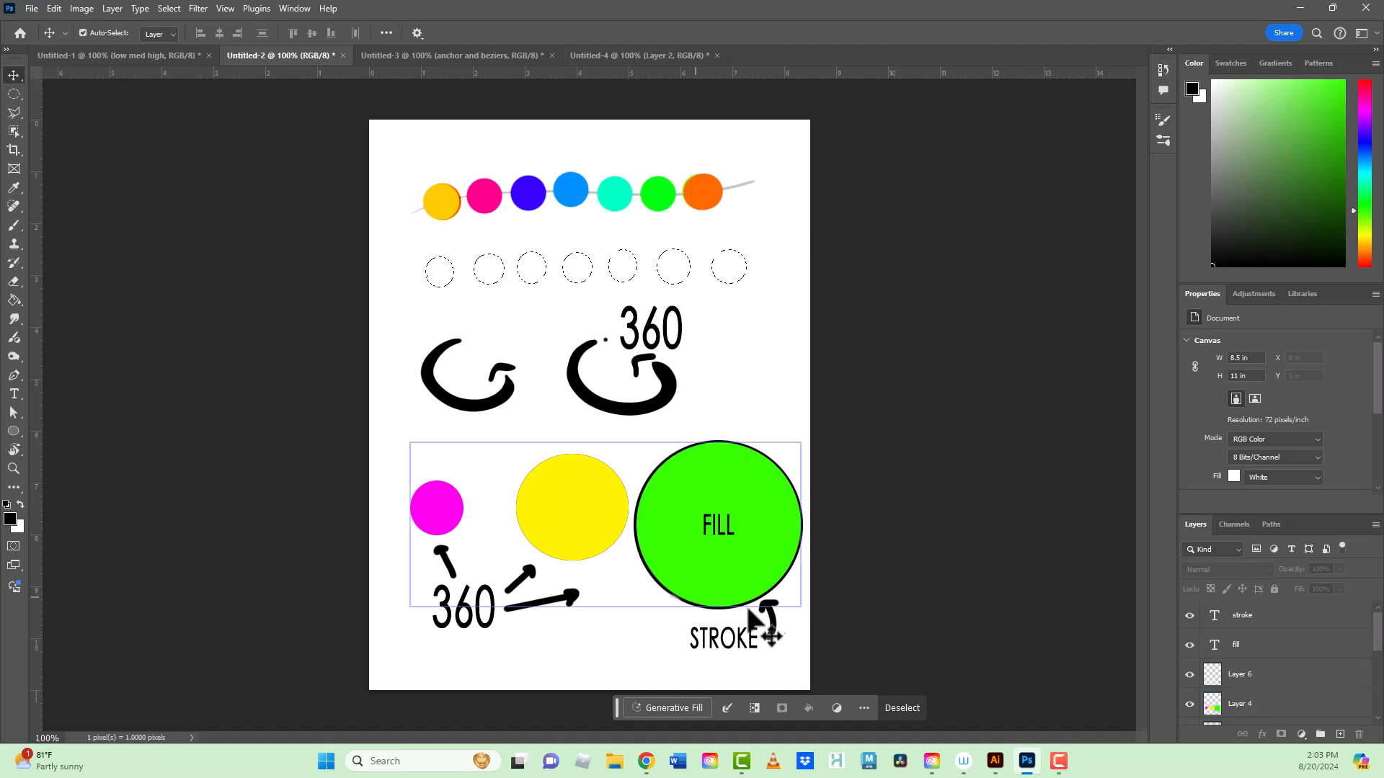
Step: In the Untitled-3 document, show the anchor and beziers group and the layer of red crosses marking the lines that are not drawn
{"action": "left_click", "coordinate": [479, 55]}
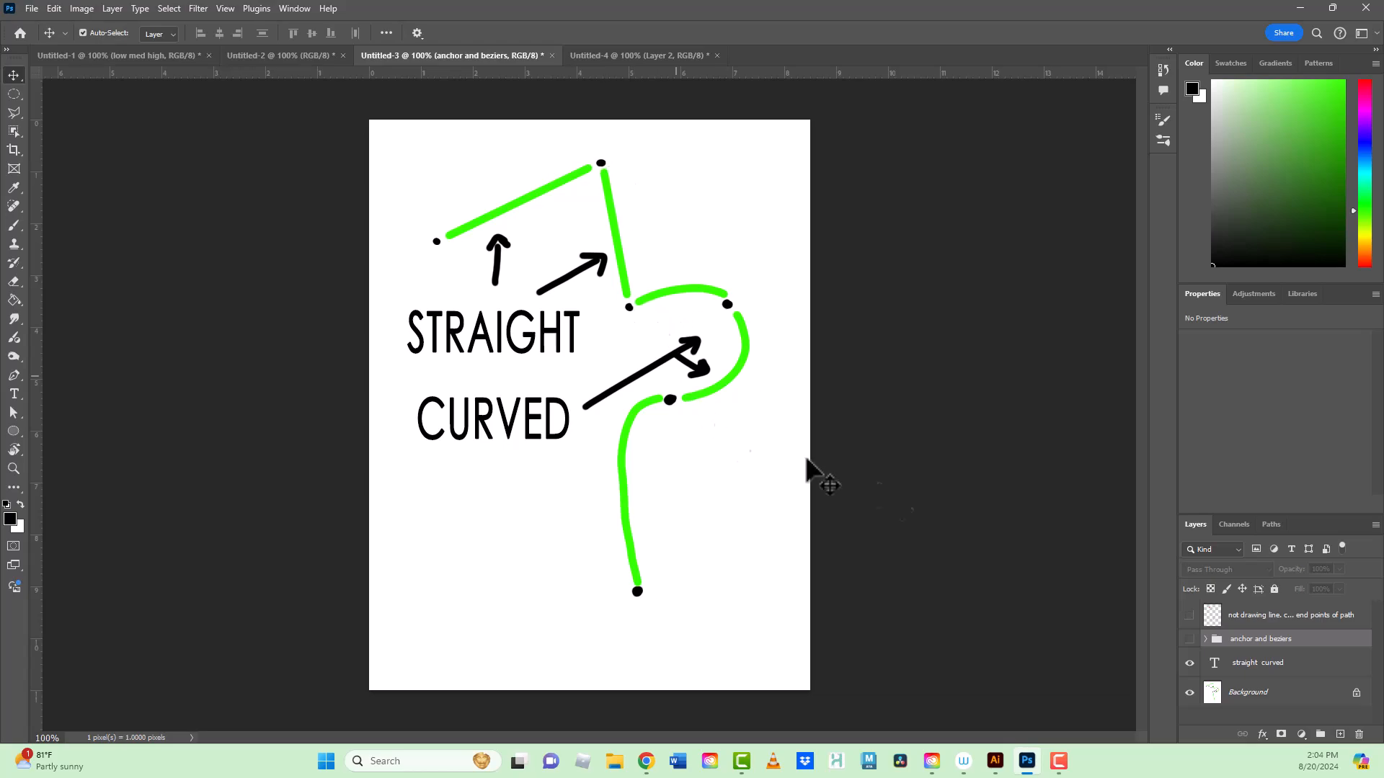
{"action": "left_click", "coordinate": [1189, 639]}
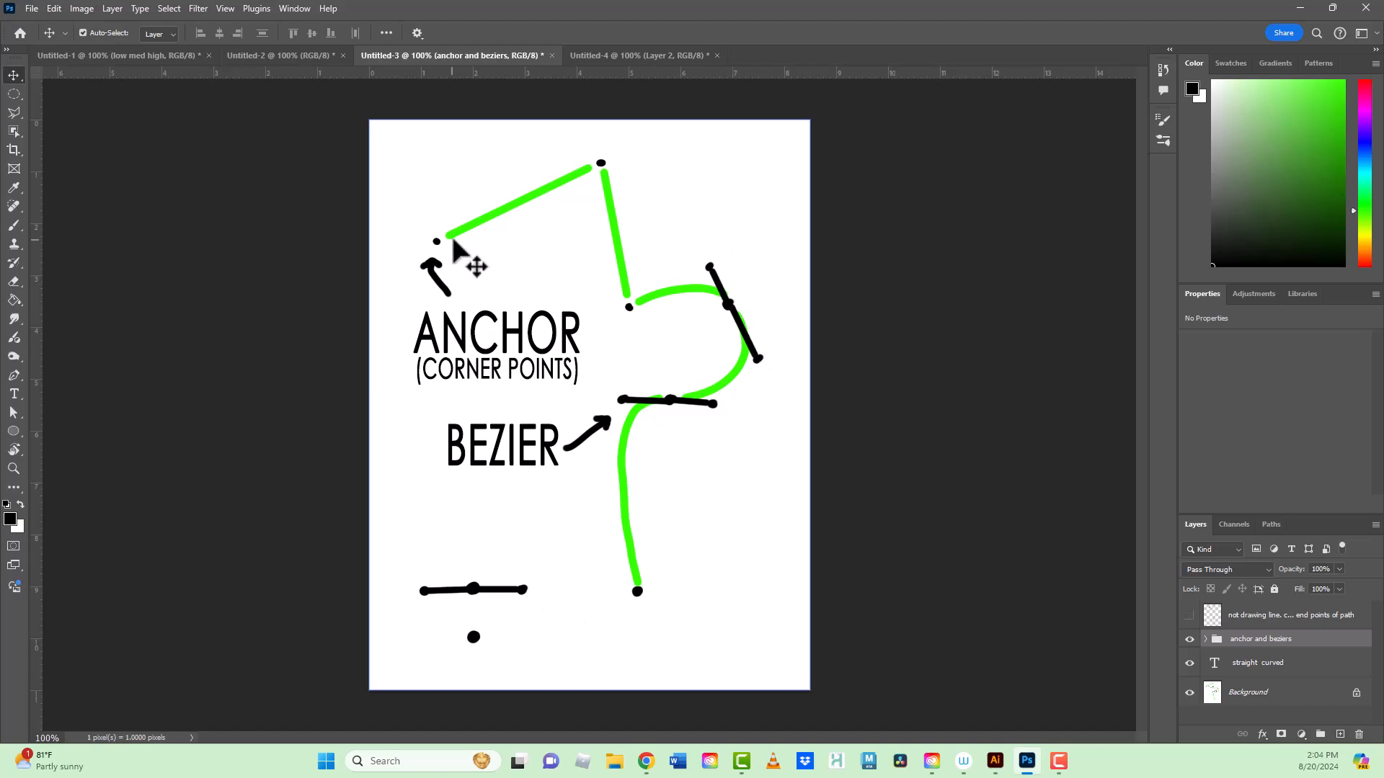
{"action": "left_click", "coordinate": [1189, 615]}
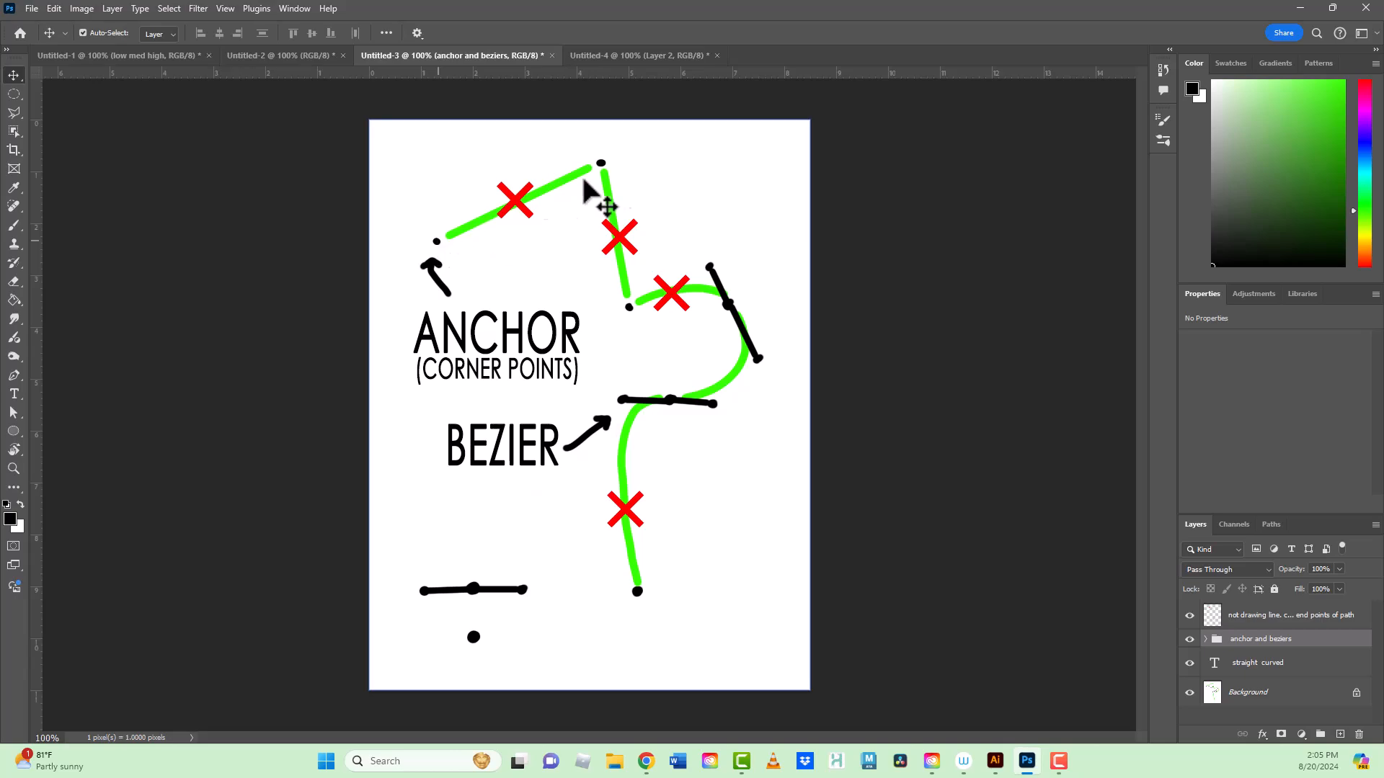
{"action": "left_click", "coordinate": [620, 180]}
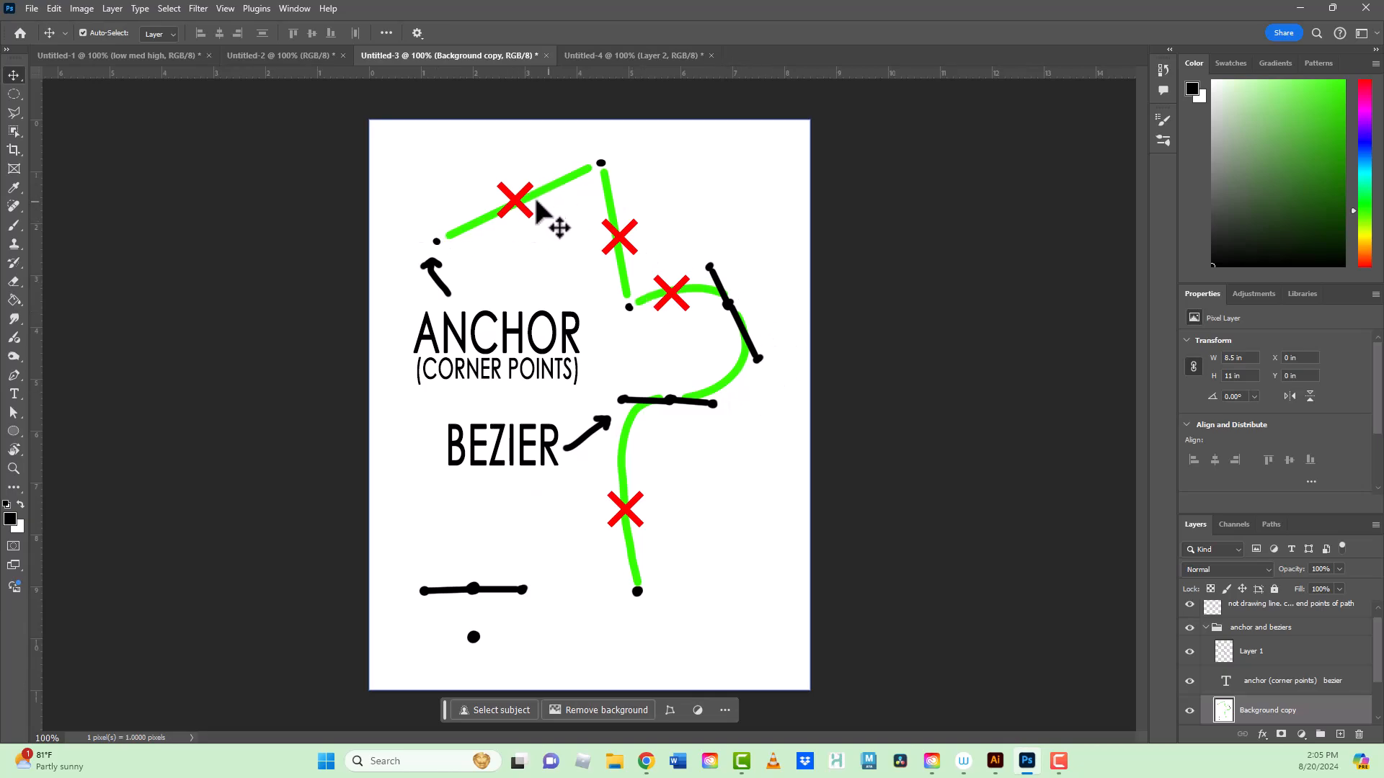
Step: Switch to the Untitled-4 document and compare the pixelated pizza slice with the smooth cartoon one
{"action": "left_click", "coordinate": [659, 56]}
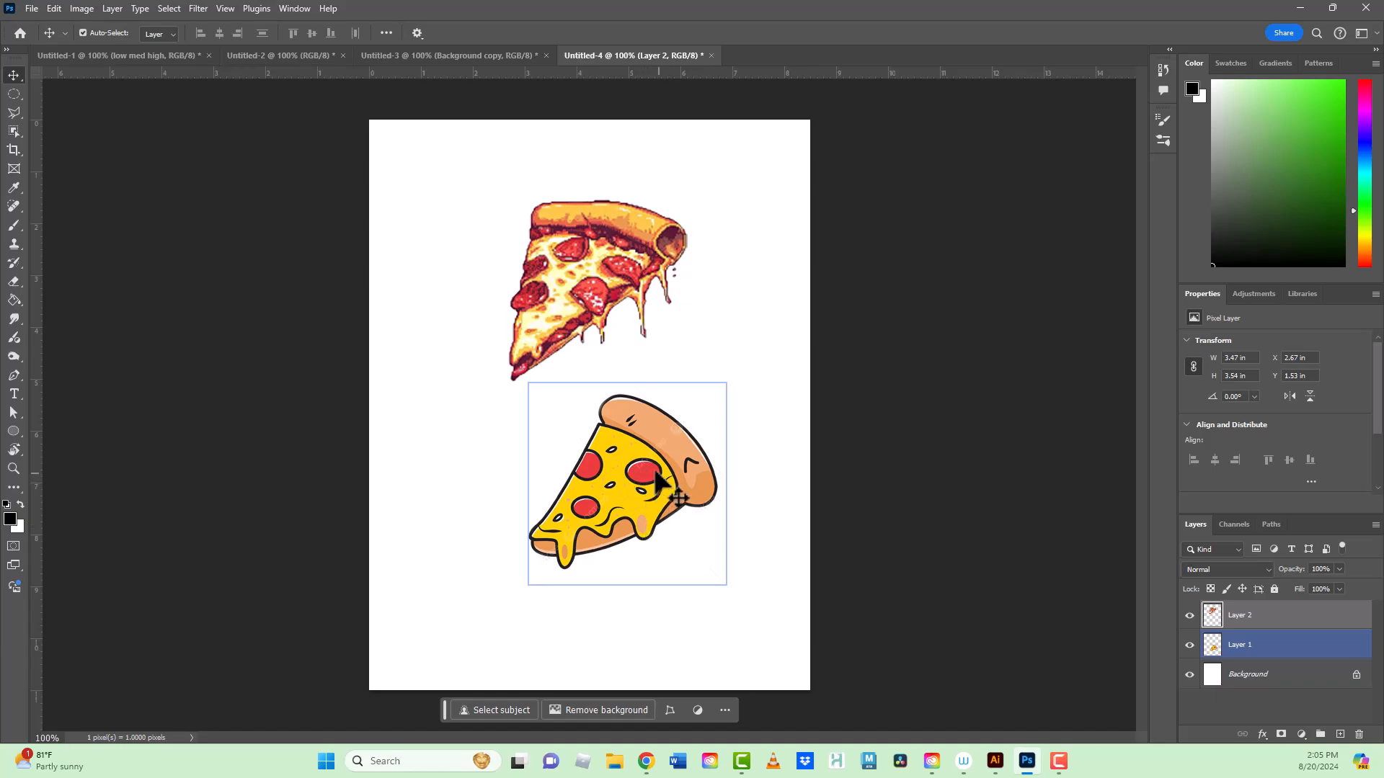
{"action": "left_click", "coordinate": [685, 515]}
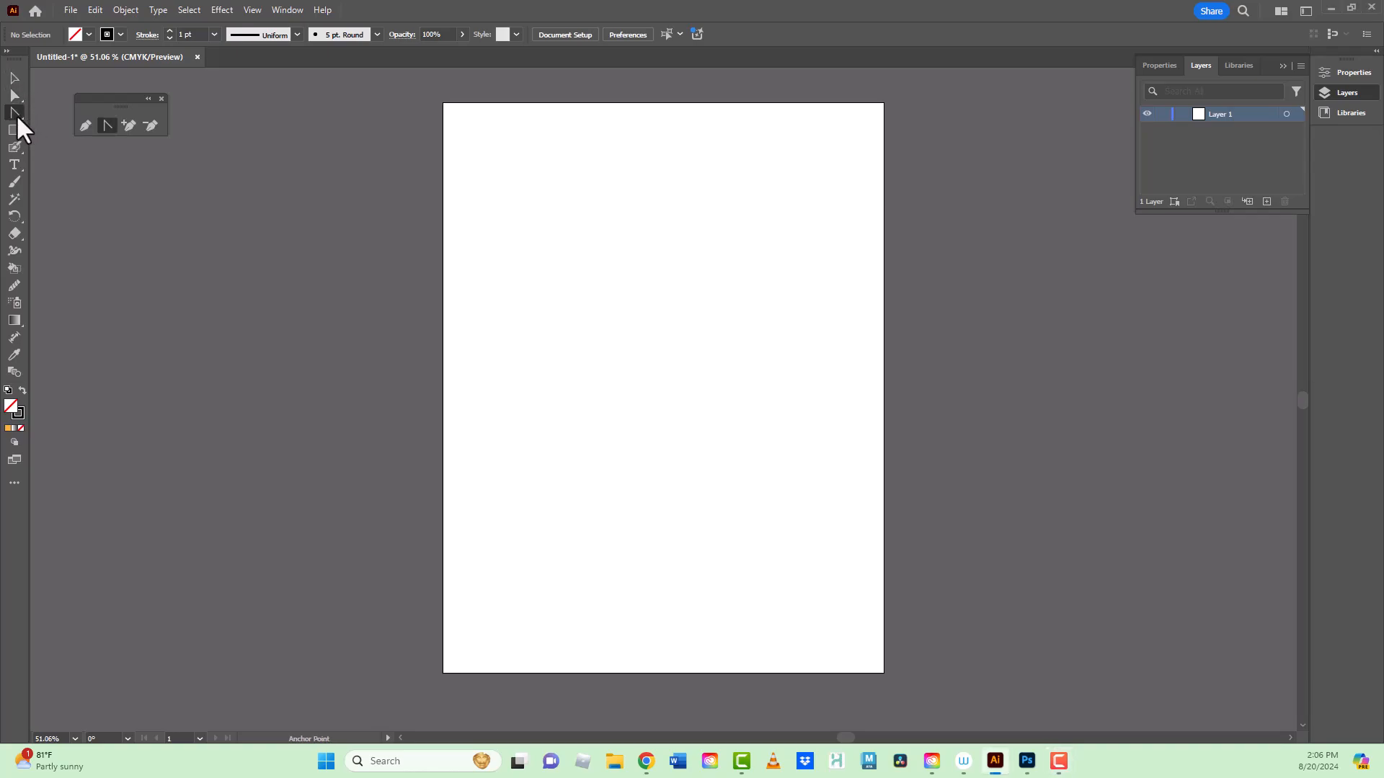
Step: Switch to Illustrator and activate the Pen tool in the blank Untitled-1 document
{"action": "left_click", "coordinate": [86, 126]}
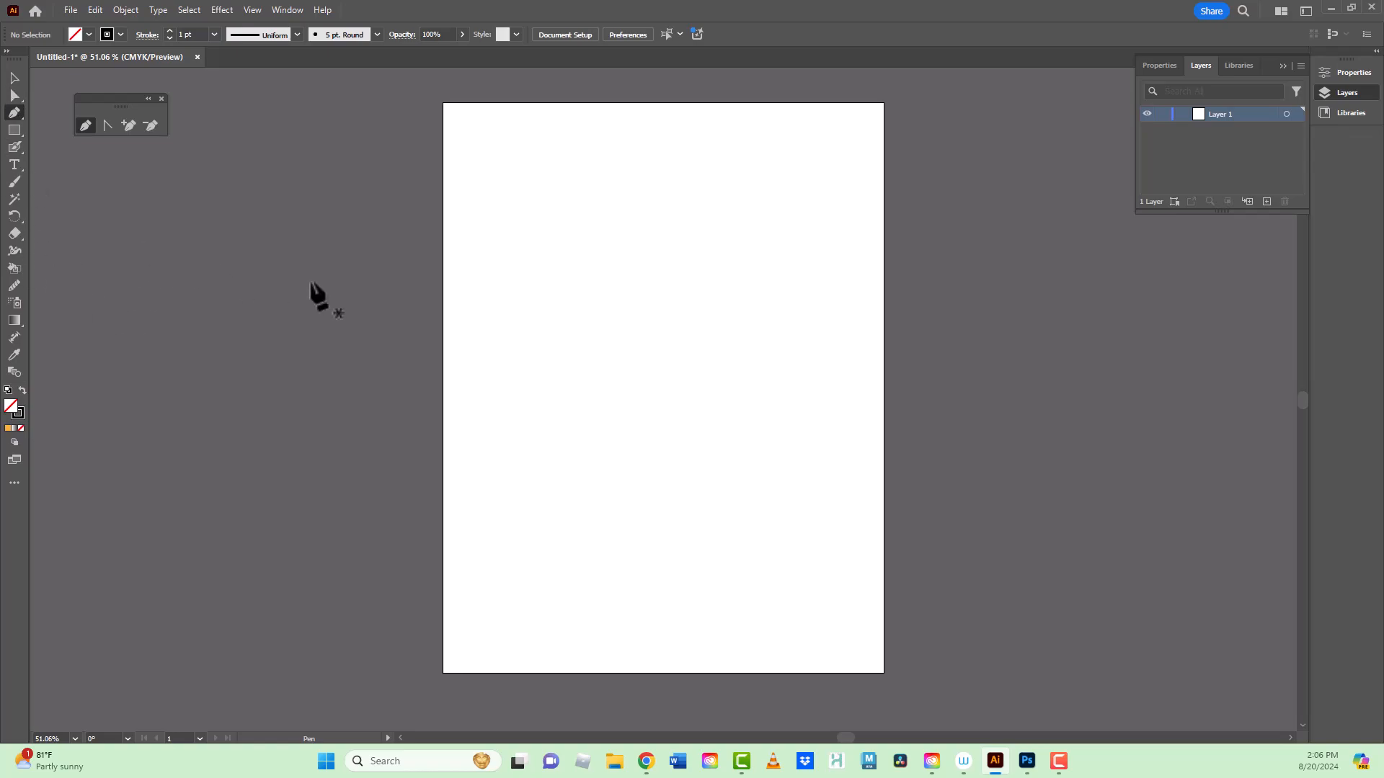
{"action": "left_click", "coordinate": [488, 146]}
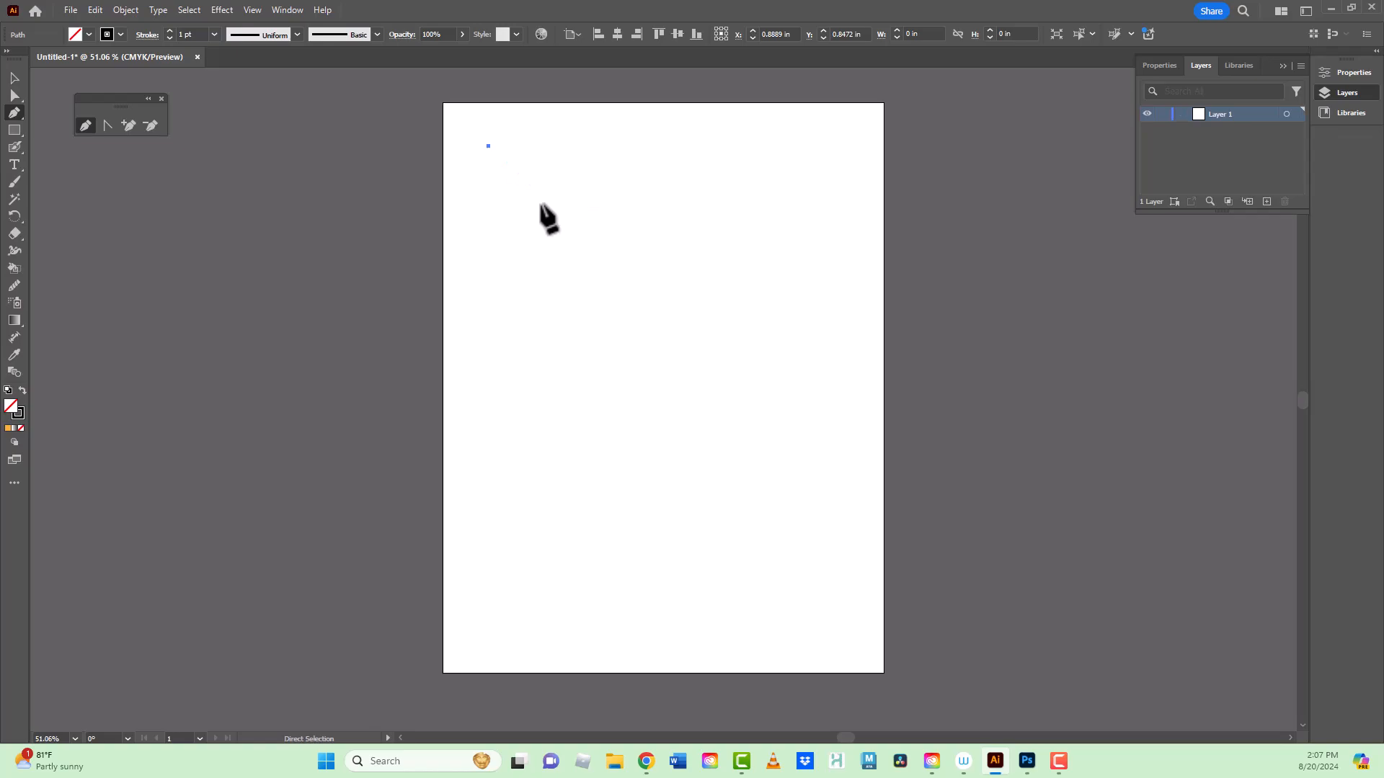
{"action": "left_click", "coordinate": [567, 142]}
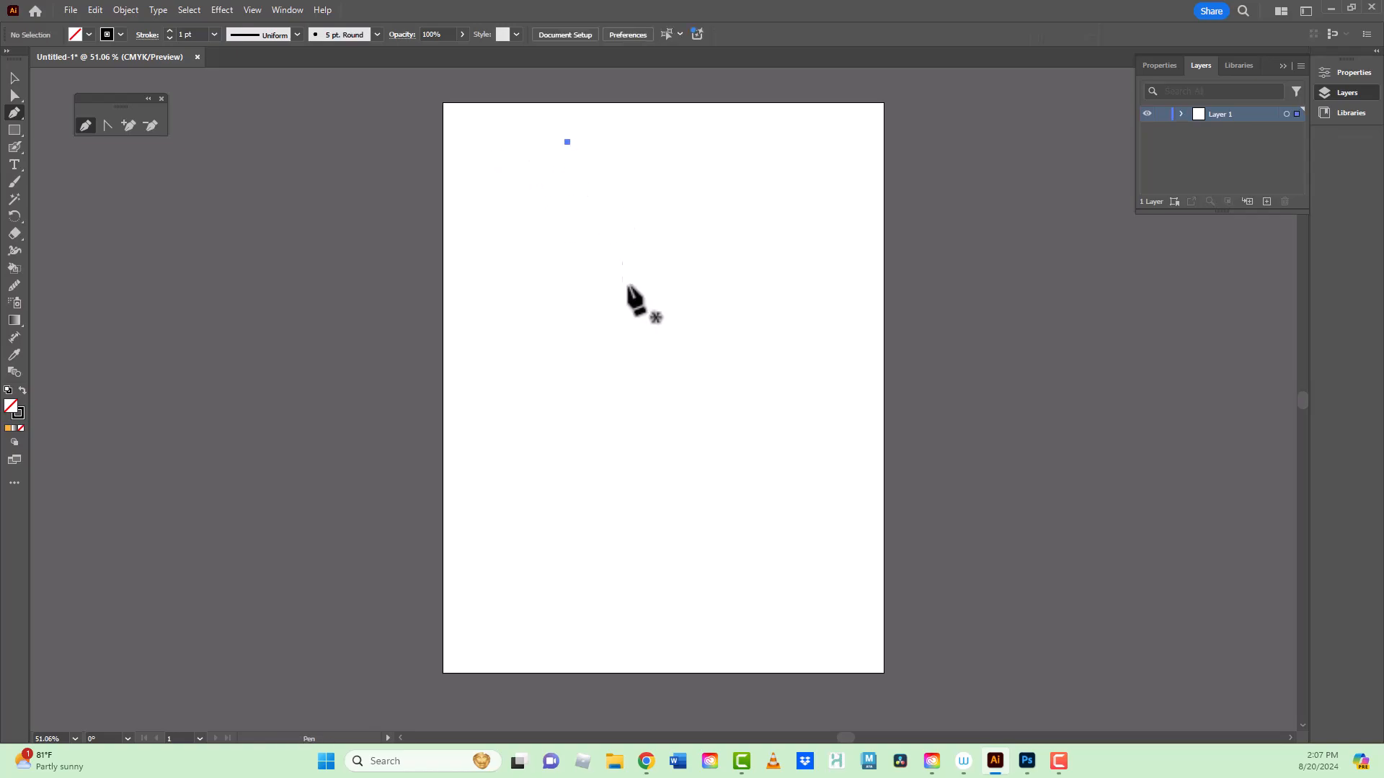
{"action": "key", "text": "ctrl+z"}
Step: Draw an open straight-segment zigzag path with four anchor points near the page's upper-left corner and end it
{"action": "left_click", "coordinate": [477, 142]}
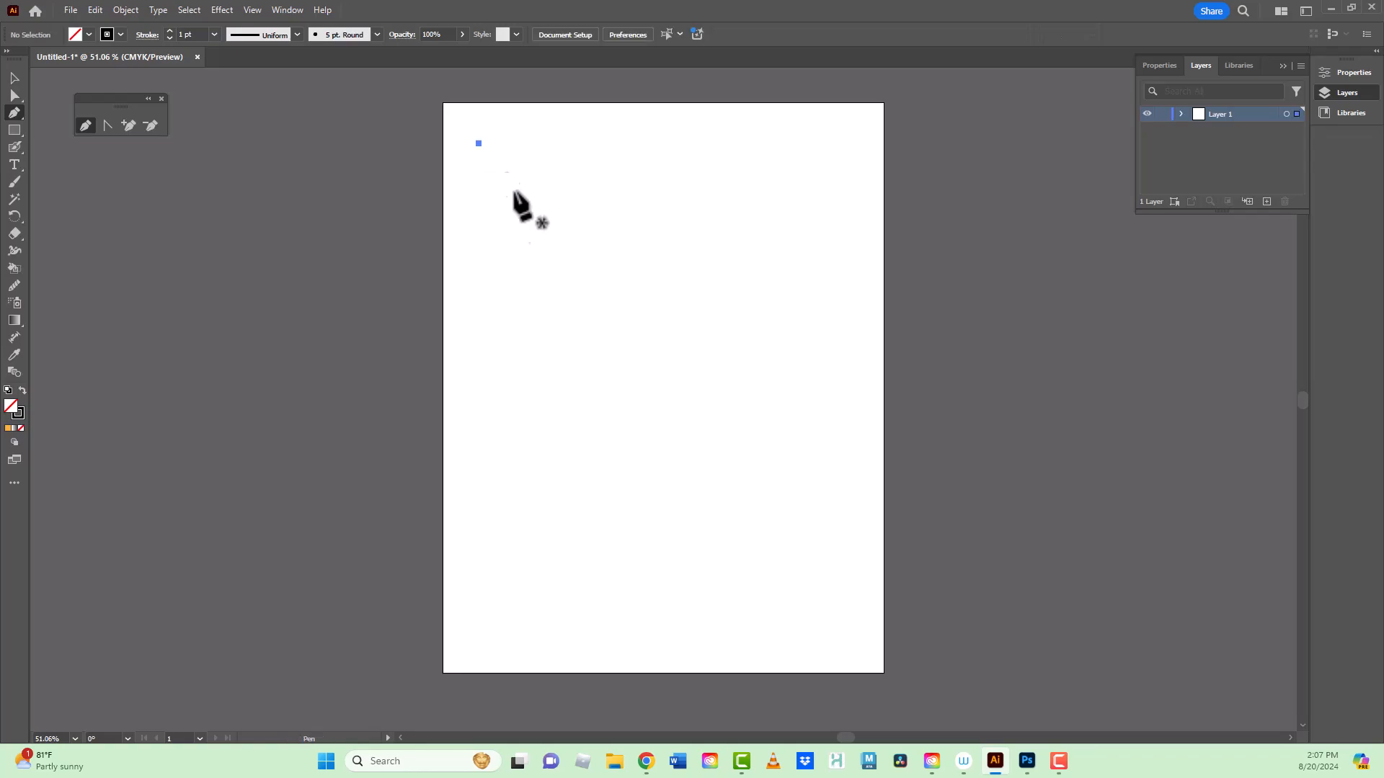
{"action": "left_click", "coordinate": [568, 241]}
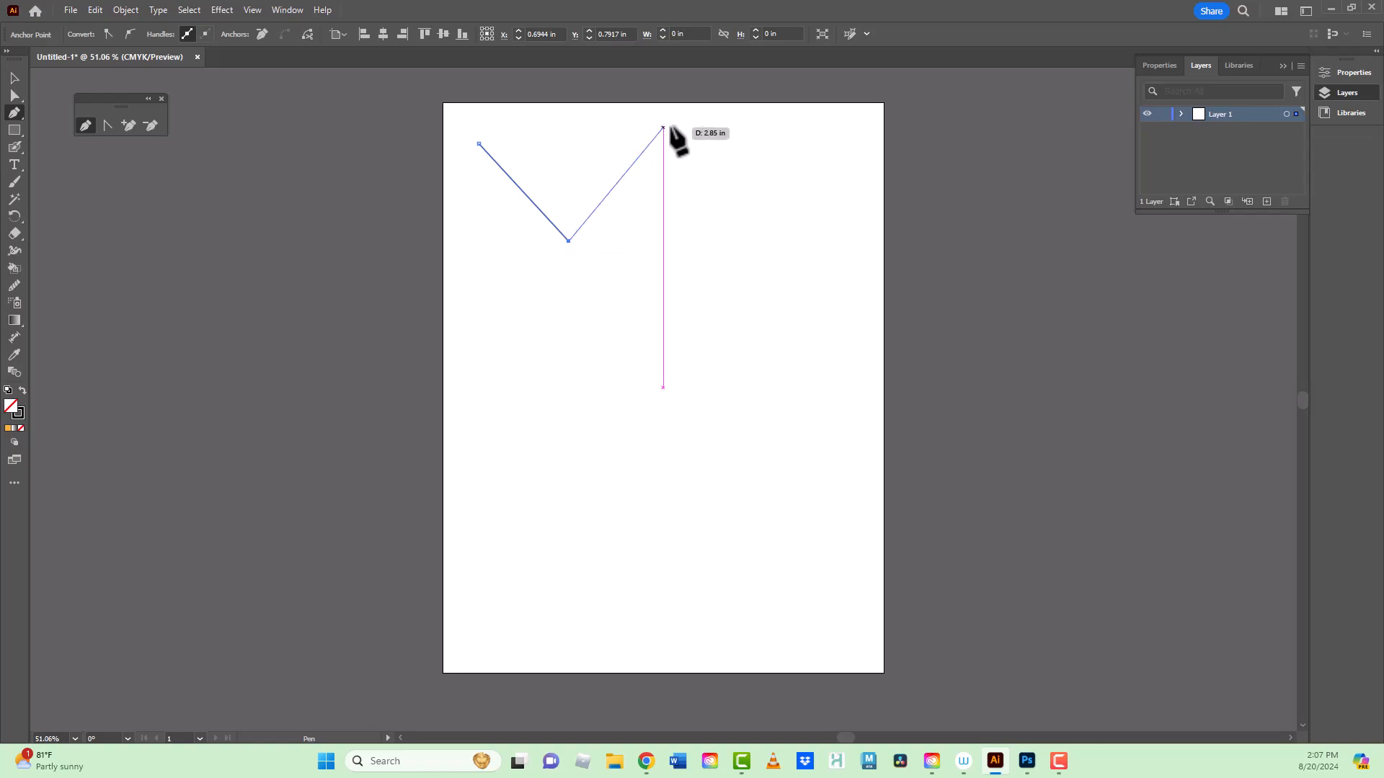
{"action": "left_click", "coordinate": [600, 123]}
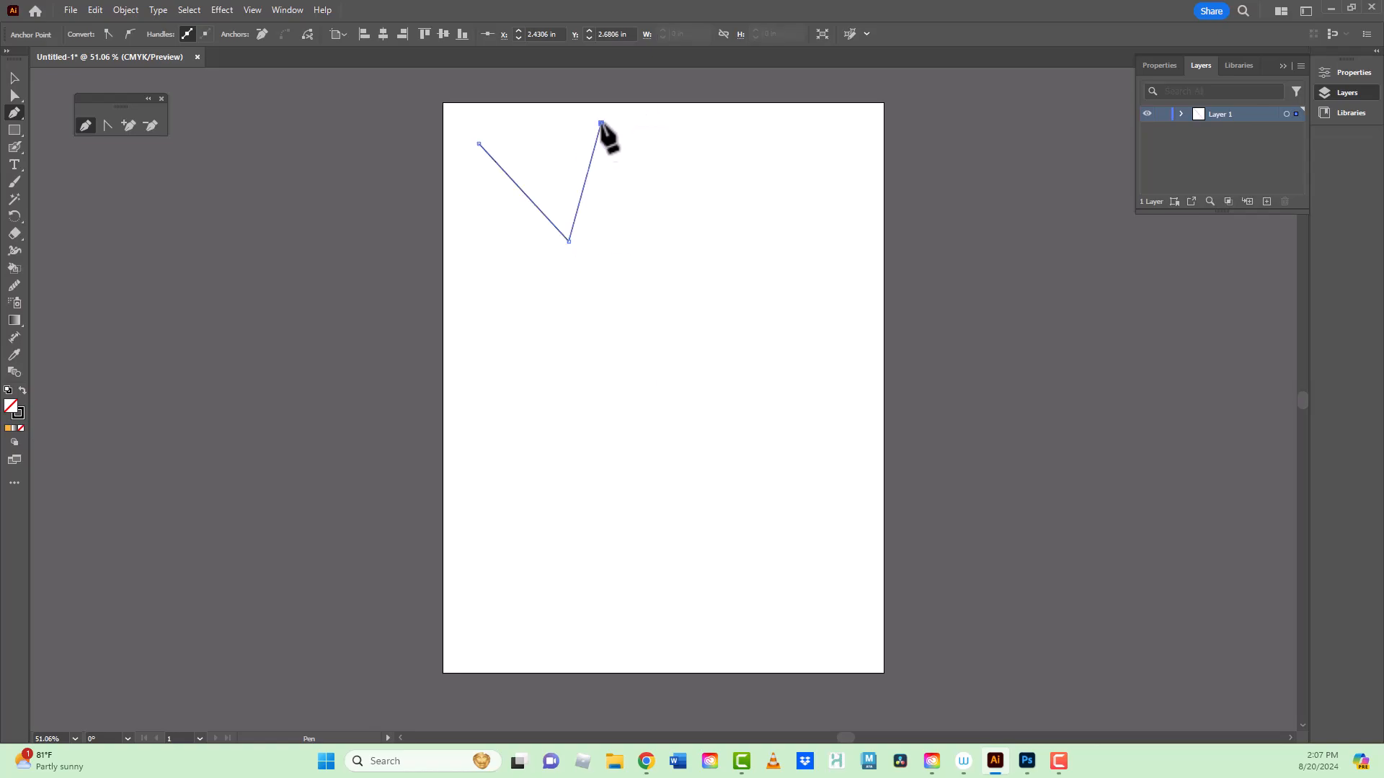
{"action": "left_click", "coordinate": [674, 249]}
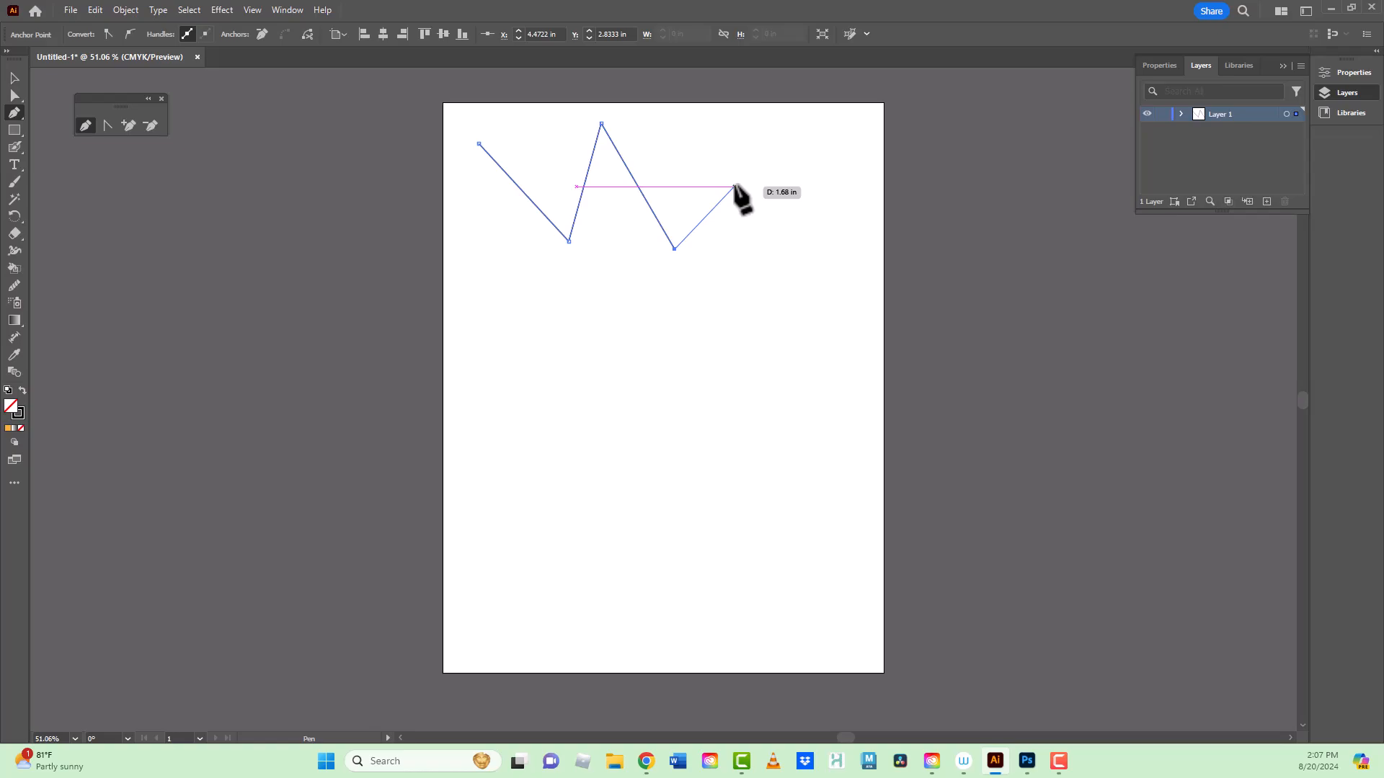
{"action": "key", "text": "Escape"}
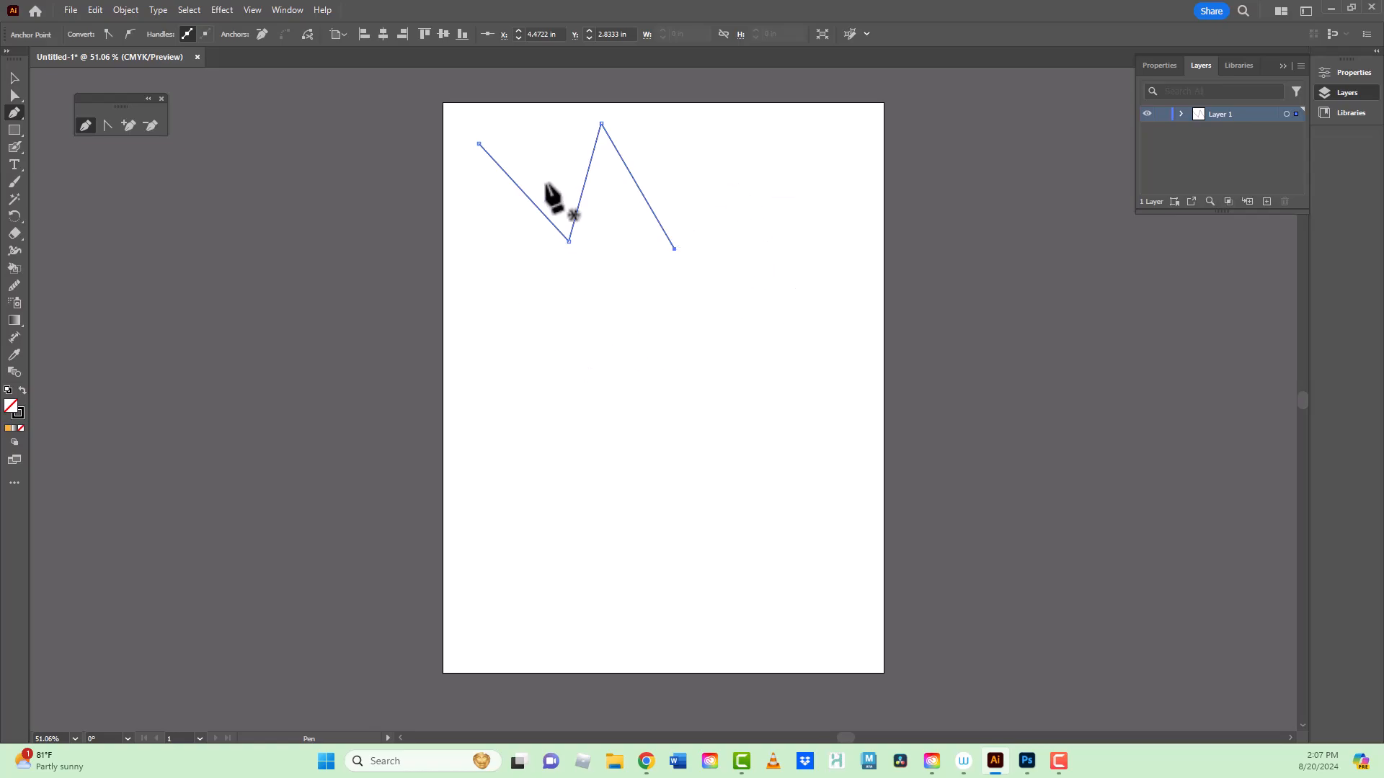
Step: Draw a closed, irregular straight-sided shape with seven corner points below the zigzag, then deselect it
{"action": "left_click", "coordinate": [495, 290]}
{"action": "left_click", "coordinate": [537, 400]}
{"action": "left_click", "coordinate": [604, 338]}
{"action": "left_click", "coordinate": [658, 409]}
{"action": "left_click", "coordinate": [746, 299]}
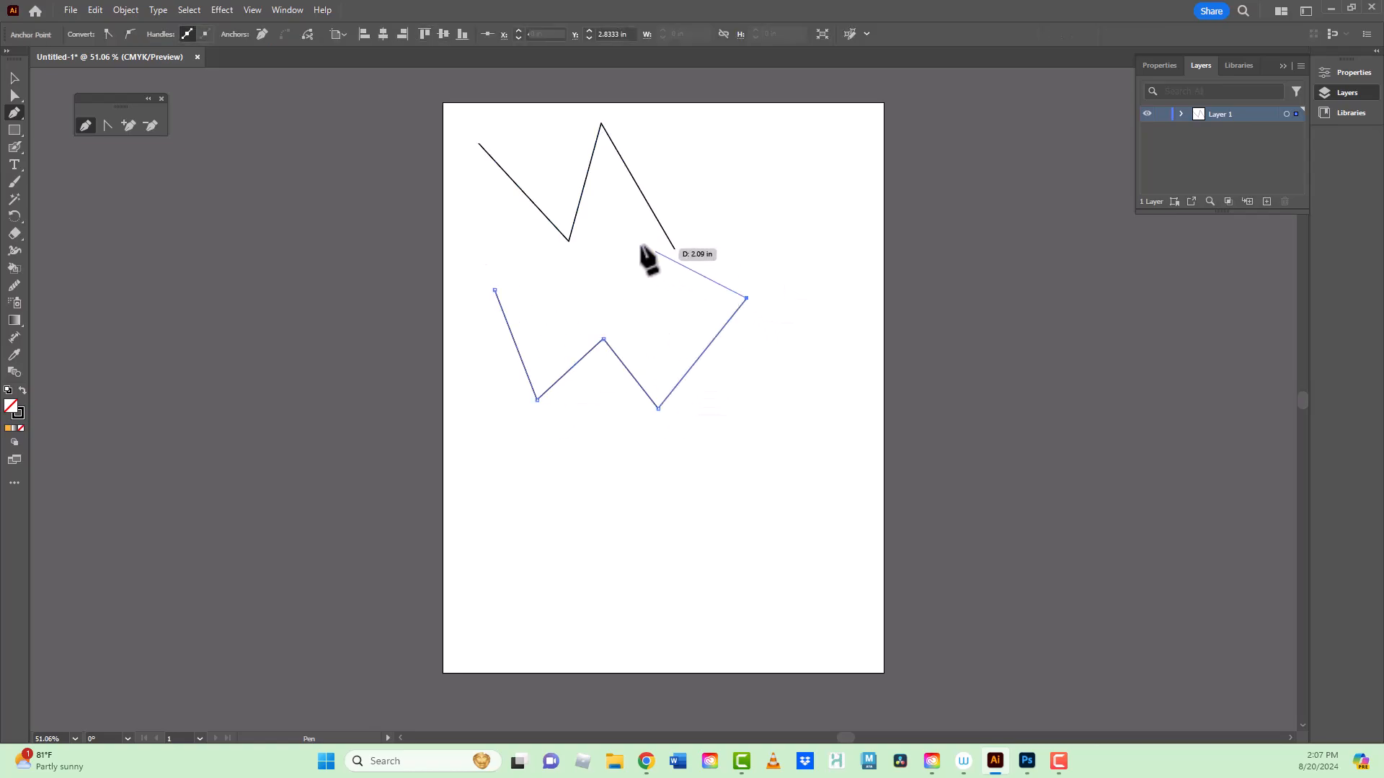
{"action": "left_click", "coordinate": [620, 238]}
{"action": "left_click", "coordinate": [558, 314]}
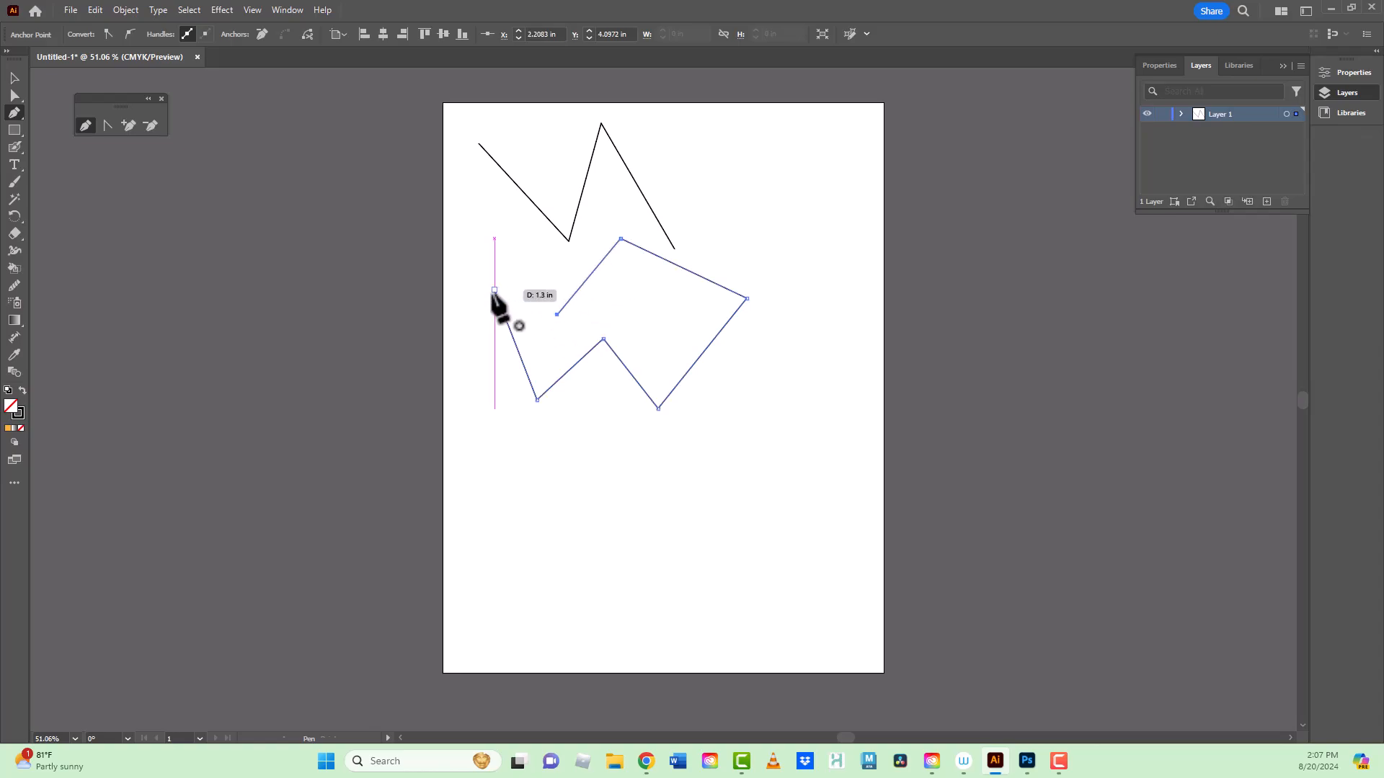
{"action": "left_click", "coordinate": [495, 289]}
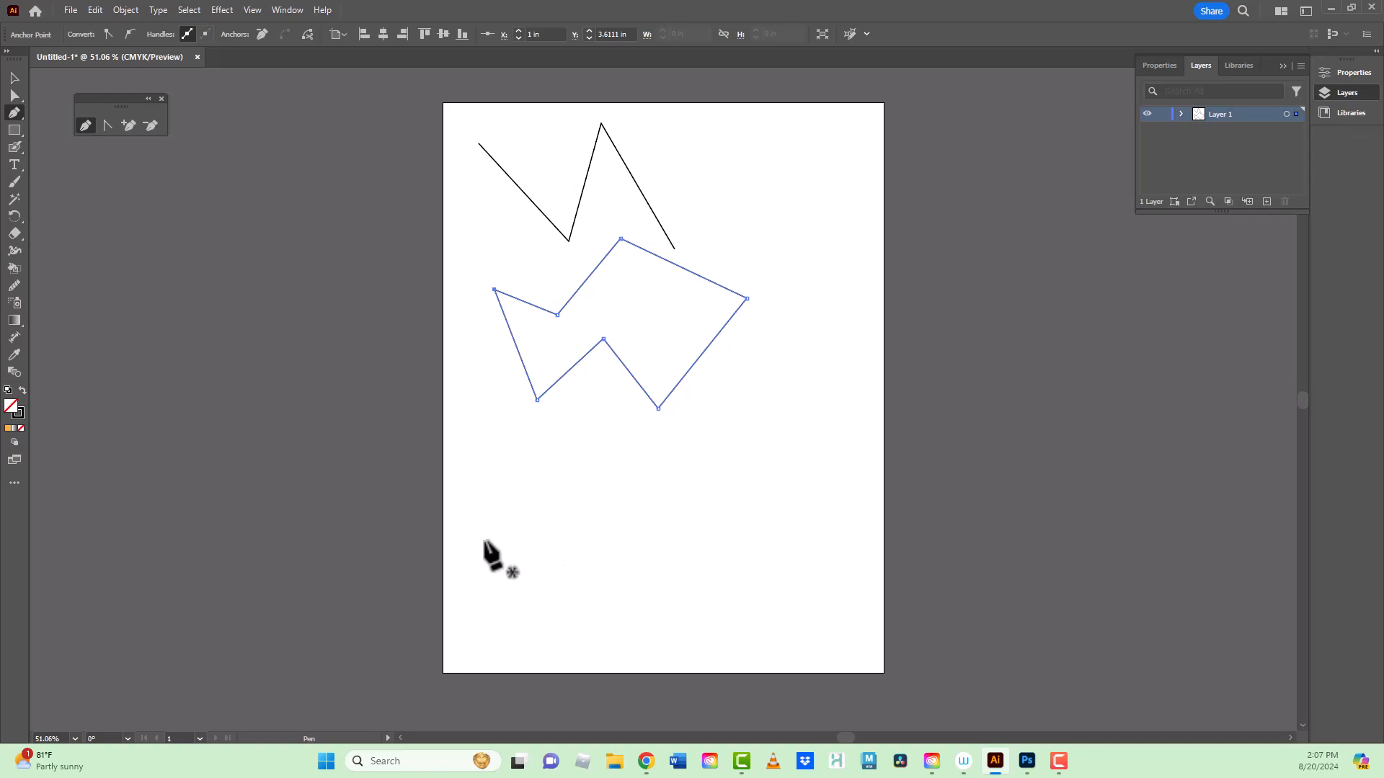
{"action": "key", "text": "ctrl+shift+a"}
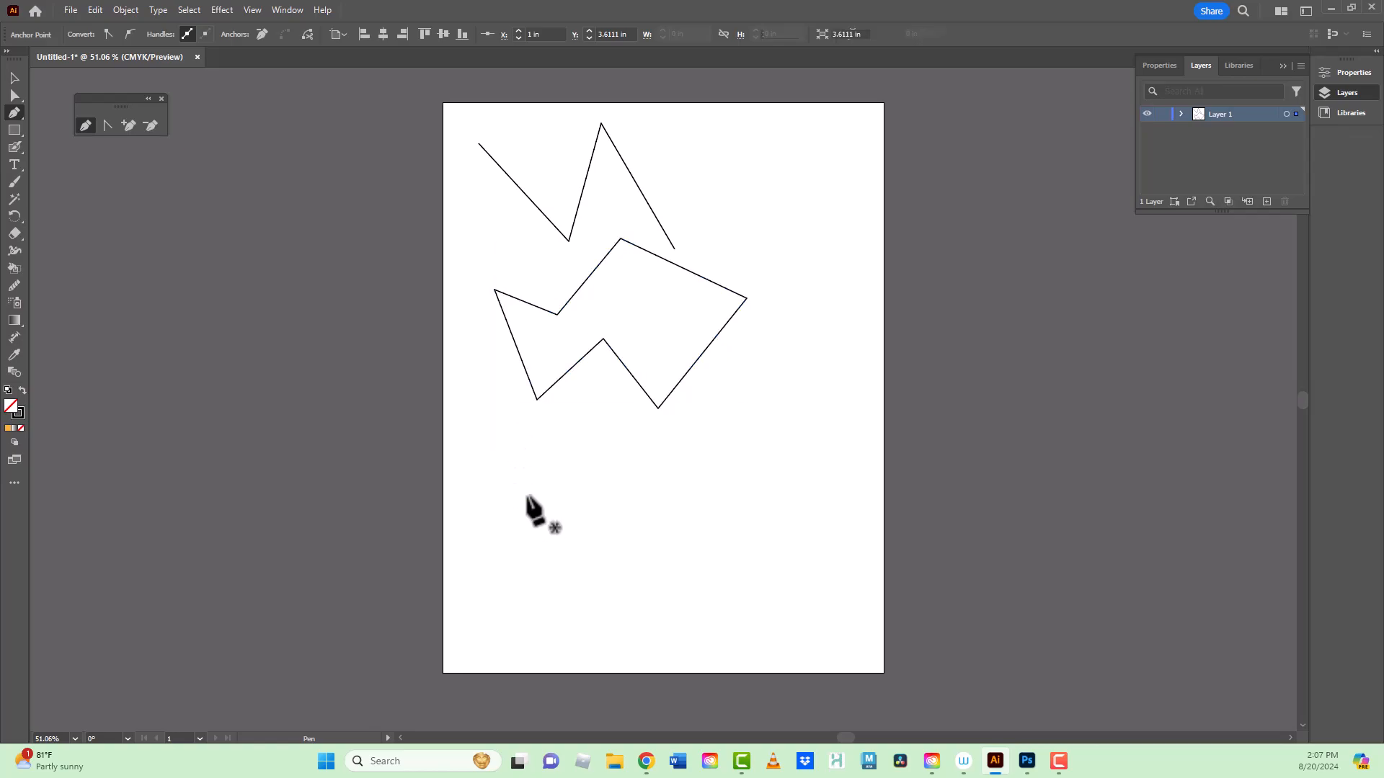
Step: Draw a small open straight-segment zigzag with five anchor points below the closed shape, then deselect it
{"action": "left_click", "coordinate": [527, 496]}
{"action": "left_click", "coordinate": [569, 456]}
{"action": "left_click", "coordinate": [600, 490]}
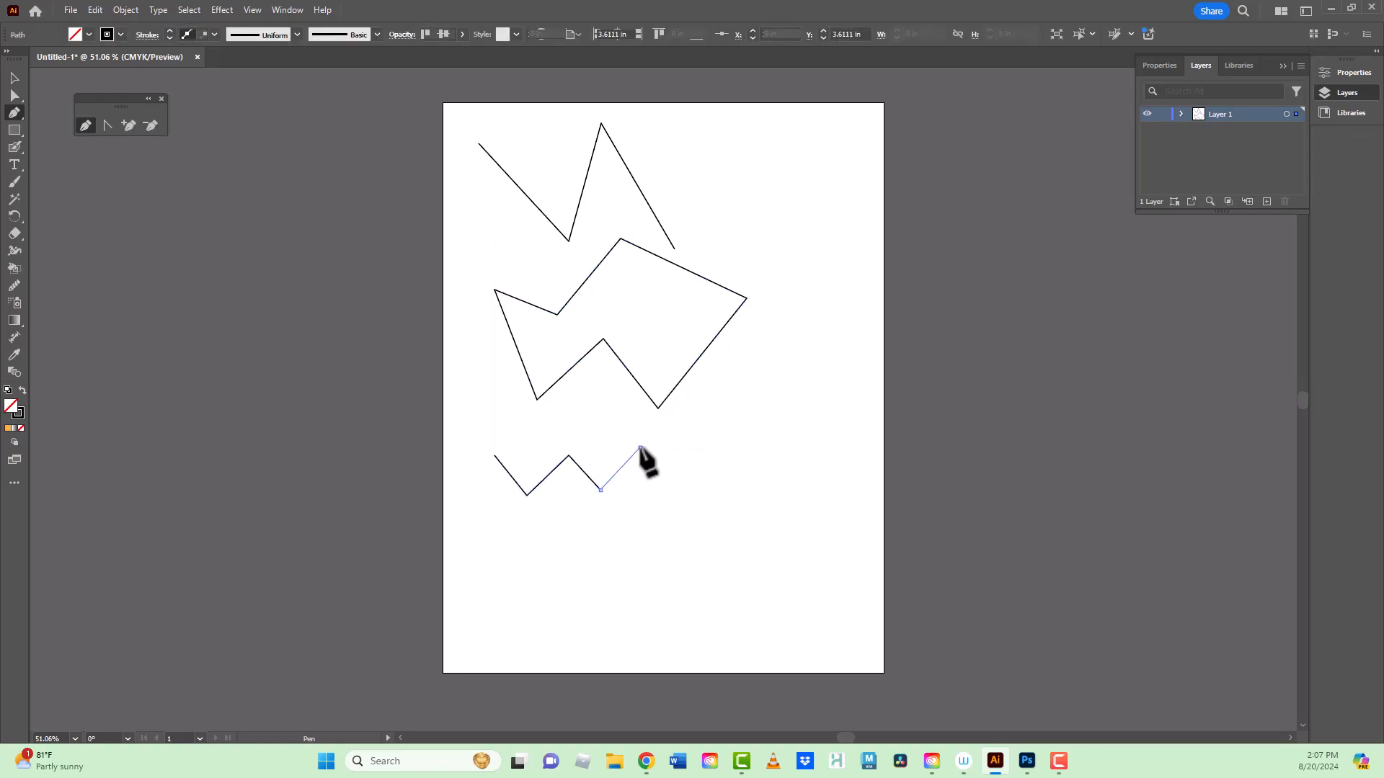
{"action": "left_click", "coordinate": [640, 448]}
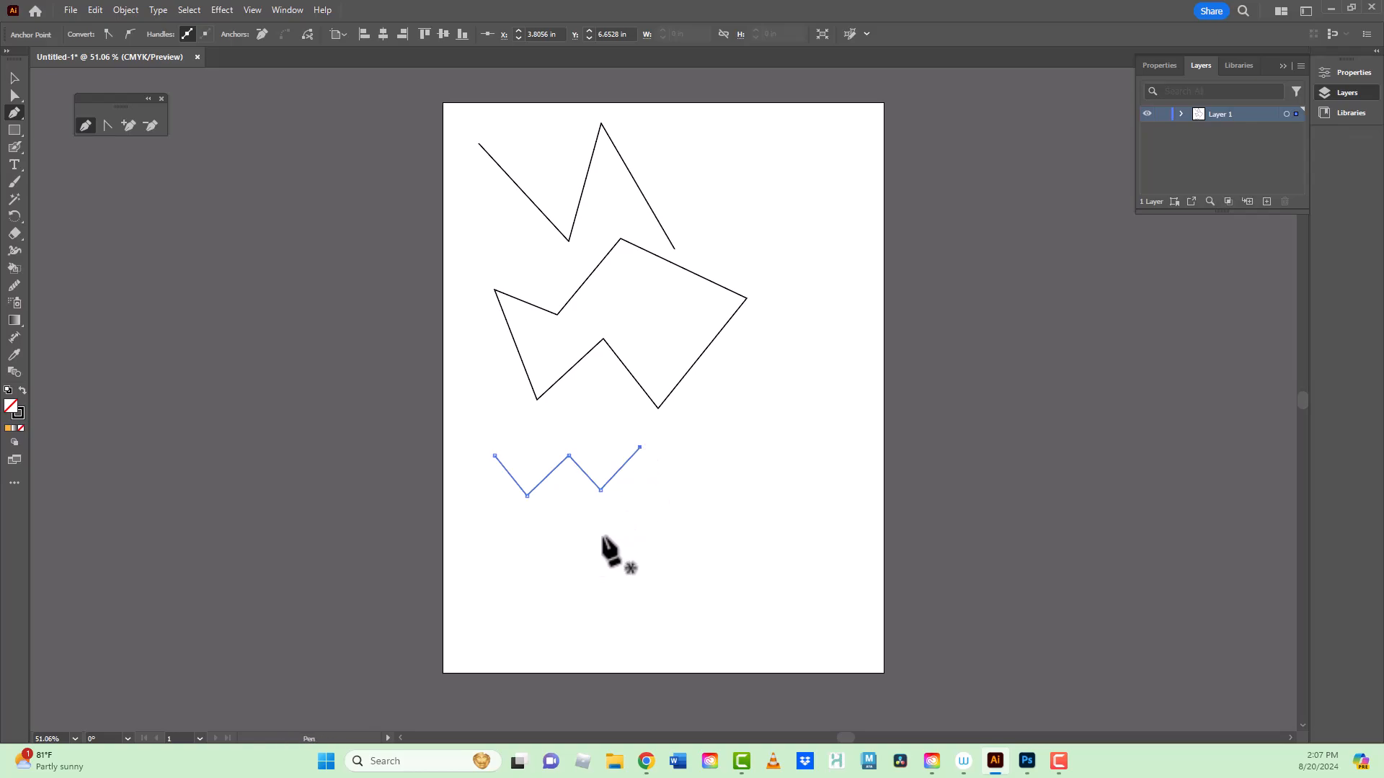
{"action": "key", "text": "ctrl+shift+a"}
Step: Draw an open wavy path with five smooth Bezier points across the lower part of the page and end it
{"action": "left_click_drag", "start_coordinate": [479, 547], "coordinate": [497, 545]}
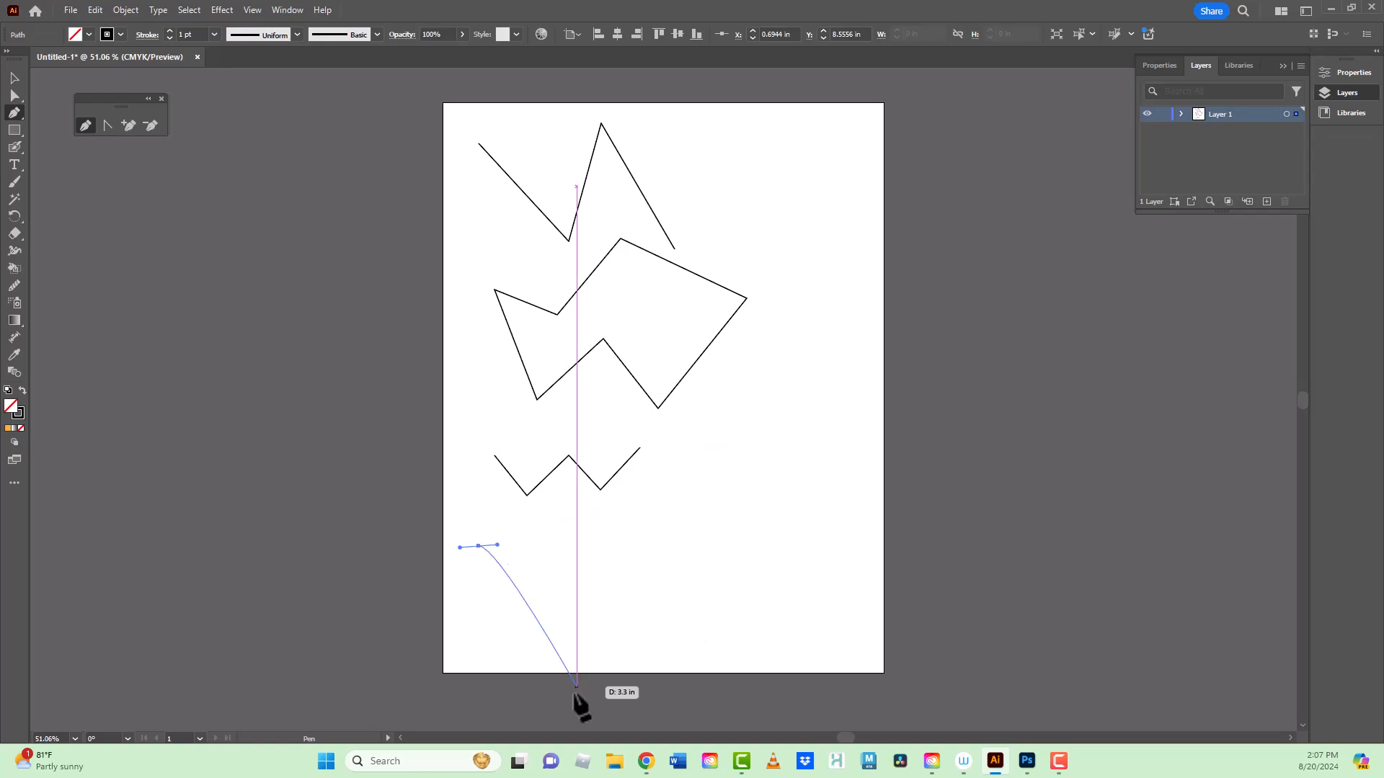
{"action": "left_click_drag", "start_coordinate": [550, 631], "coordinate": [567, 609]}
{"action": "left_click_drag", "start_coordinate": [738, 424], "coordinate": [754, 438]}
{"action": "left_click_drag", "start_coordinate": [700, 615], "coordinate": [736, 627]}
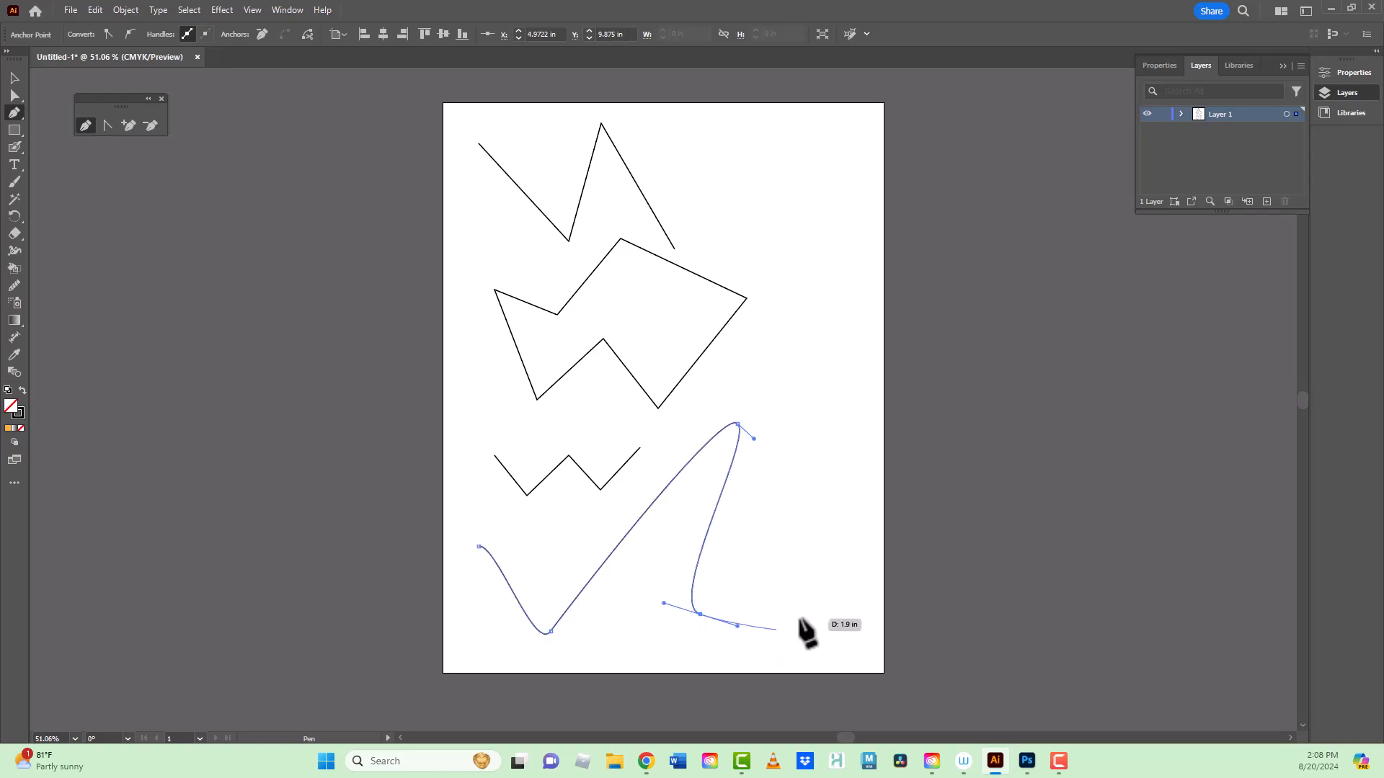
{"action": "left_click_drag", "start_coordinate": [823, 502], "coordinate": [843, 509]}
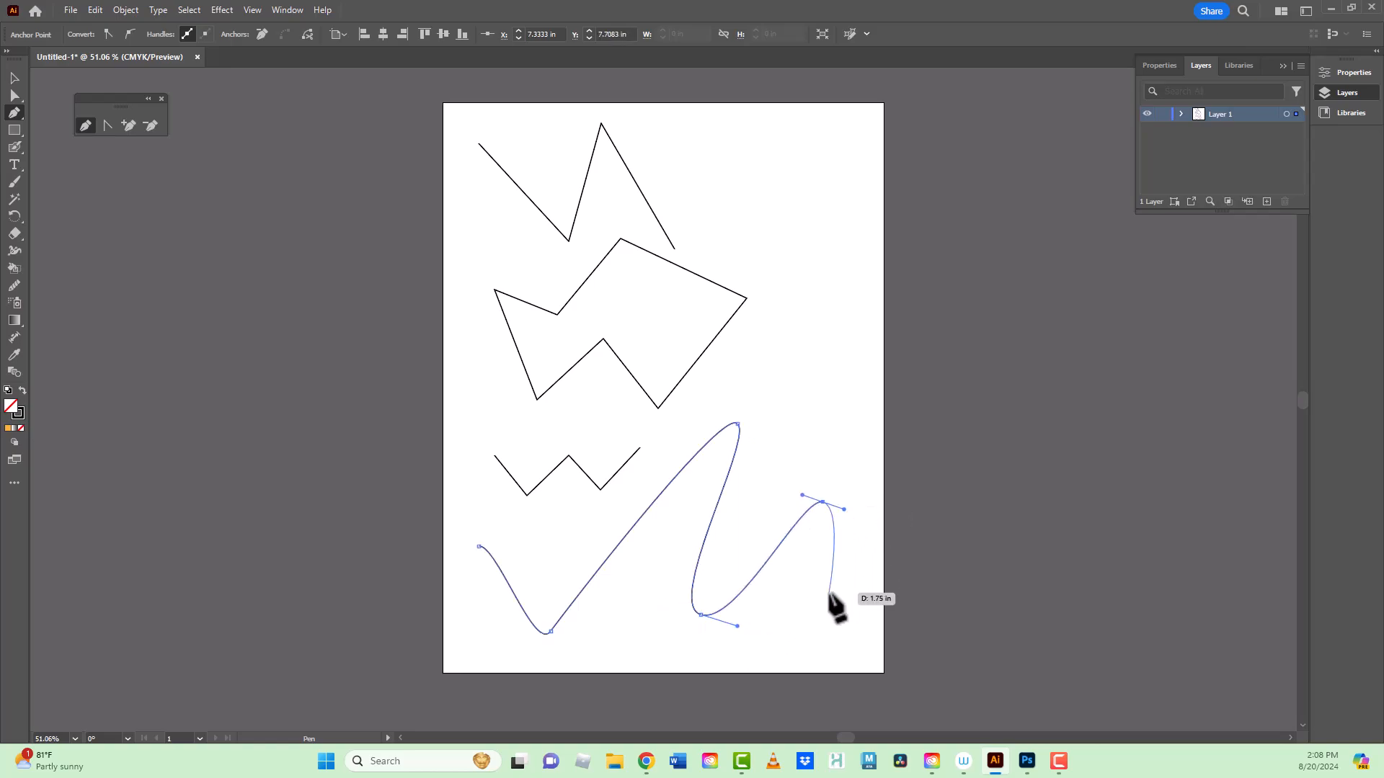
{"action": "key", "text": "Escape"}
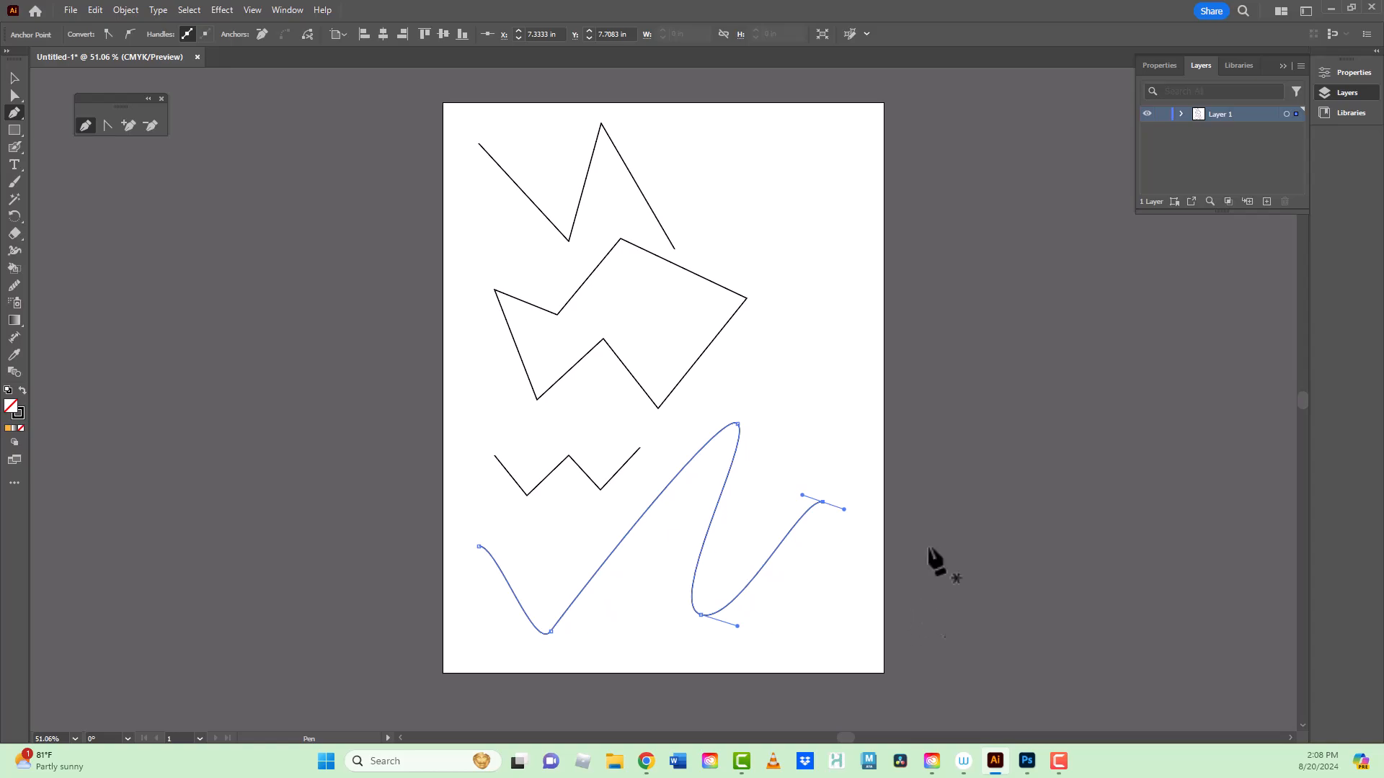
Step: Draw a closed looping curve with four smooth Bezier points near the page's upper-right corner
{"action": "left_click_drag", "start_coordinate": [732, 177], "coordinate": [760, 178]}
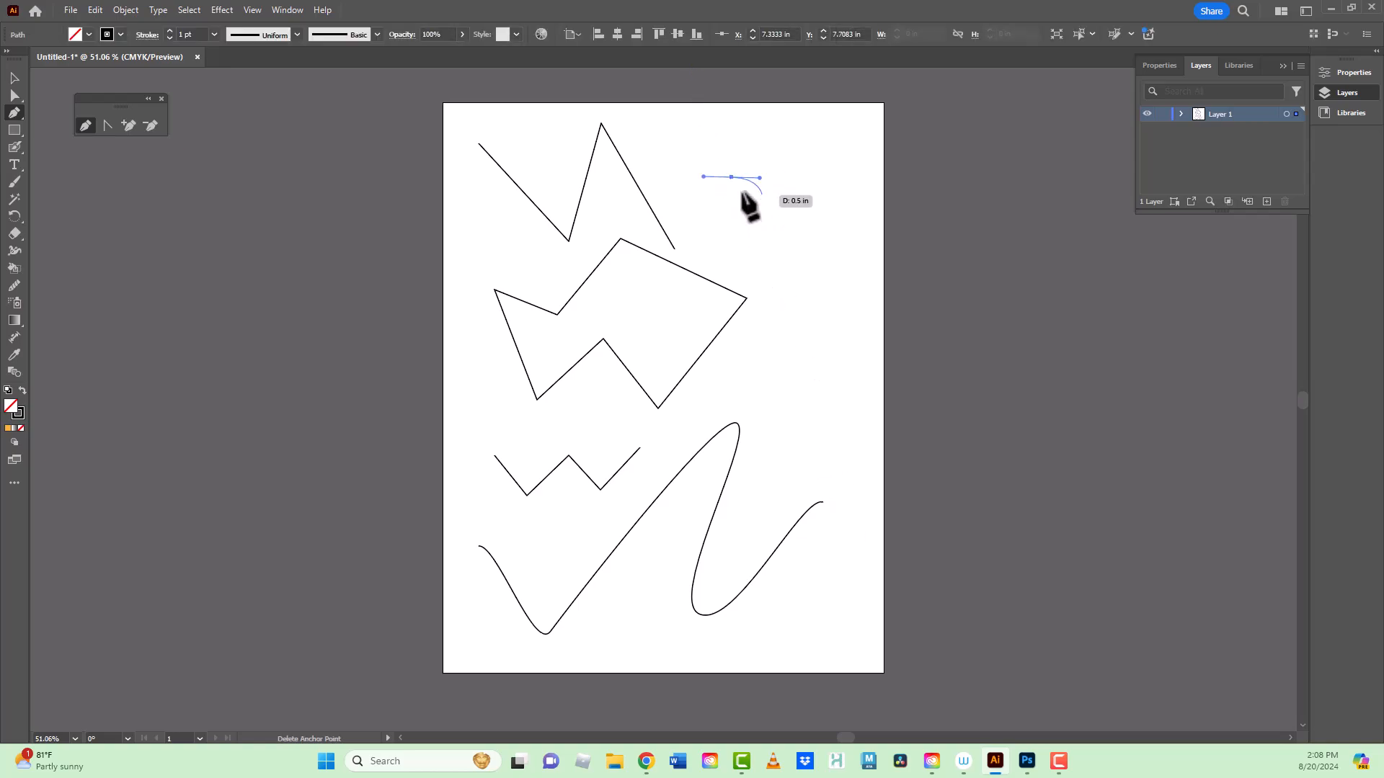
{"action": "left_click_drag", "start_coordinate": [794, 348], "coordinate": [830, 351]}
{"action": "left_click_drag", "start_coordinate": [823, 131], "coordinate": [858, 125]}
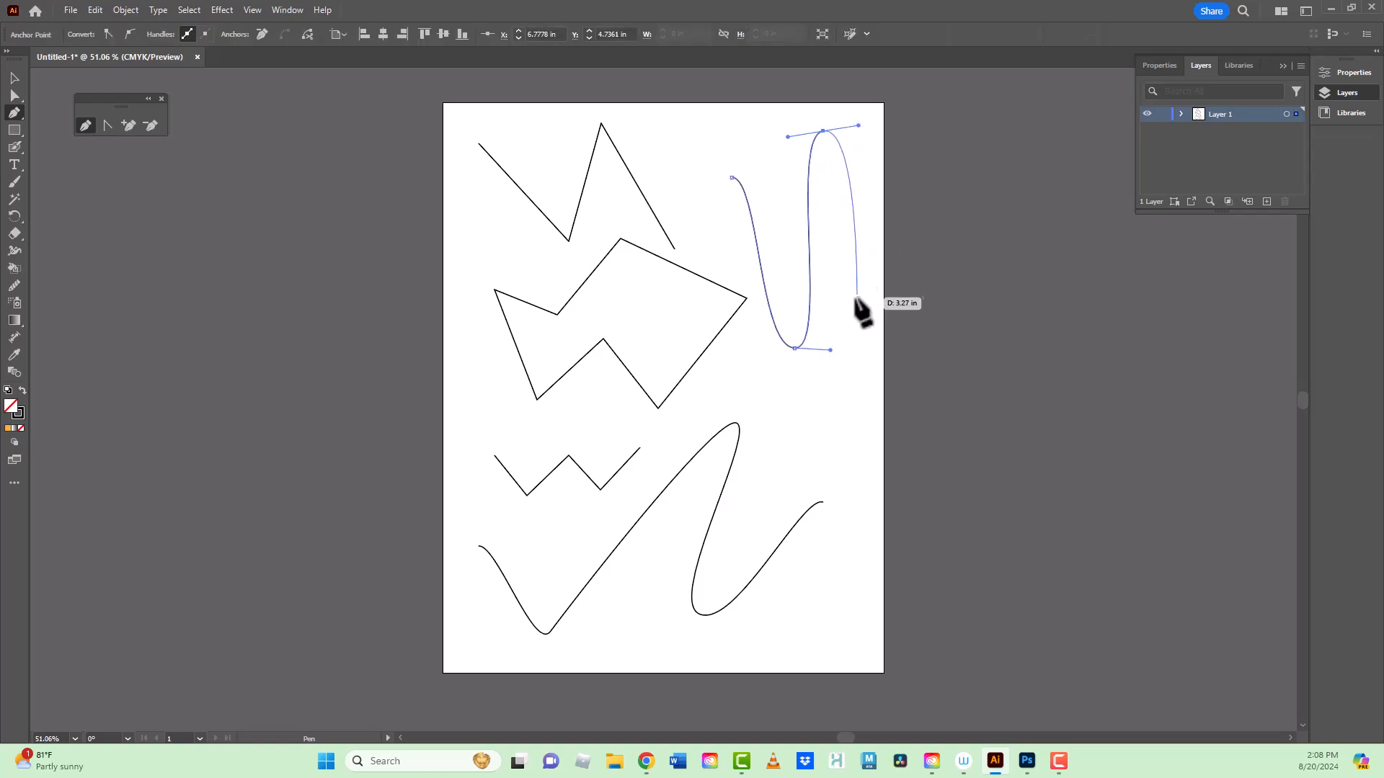
{"action": "mouse_move", "coordinate": [855, 297]}
{"action": "left_mouse_down"}
{"action": "mouse_move", "coordinate": [834, 309]}
{"action": "mouse_move", "coordinate": [828, 207]}
{"action": "mouse_move", "coordinate": [833, 299]}
{"action": "left_mouse_up"}
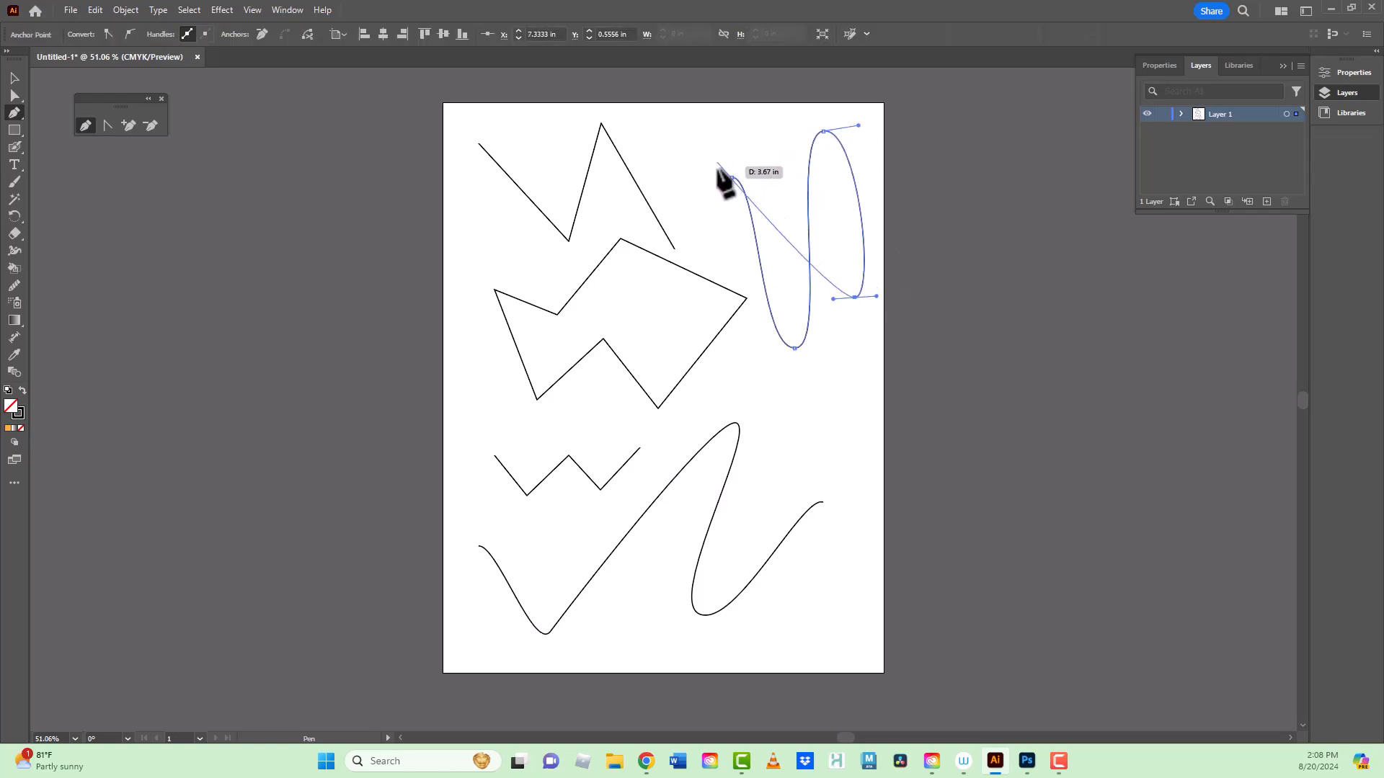
{"action": "left_click_drag", "start_coordinate": [732, 177], "coordinate": [766, 137]}
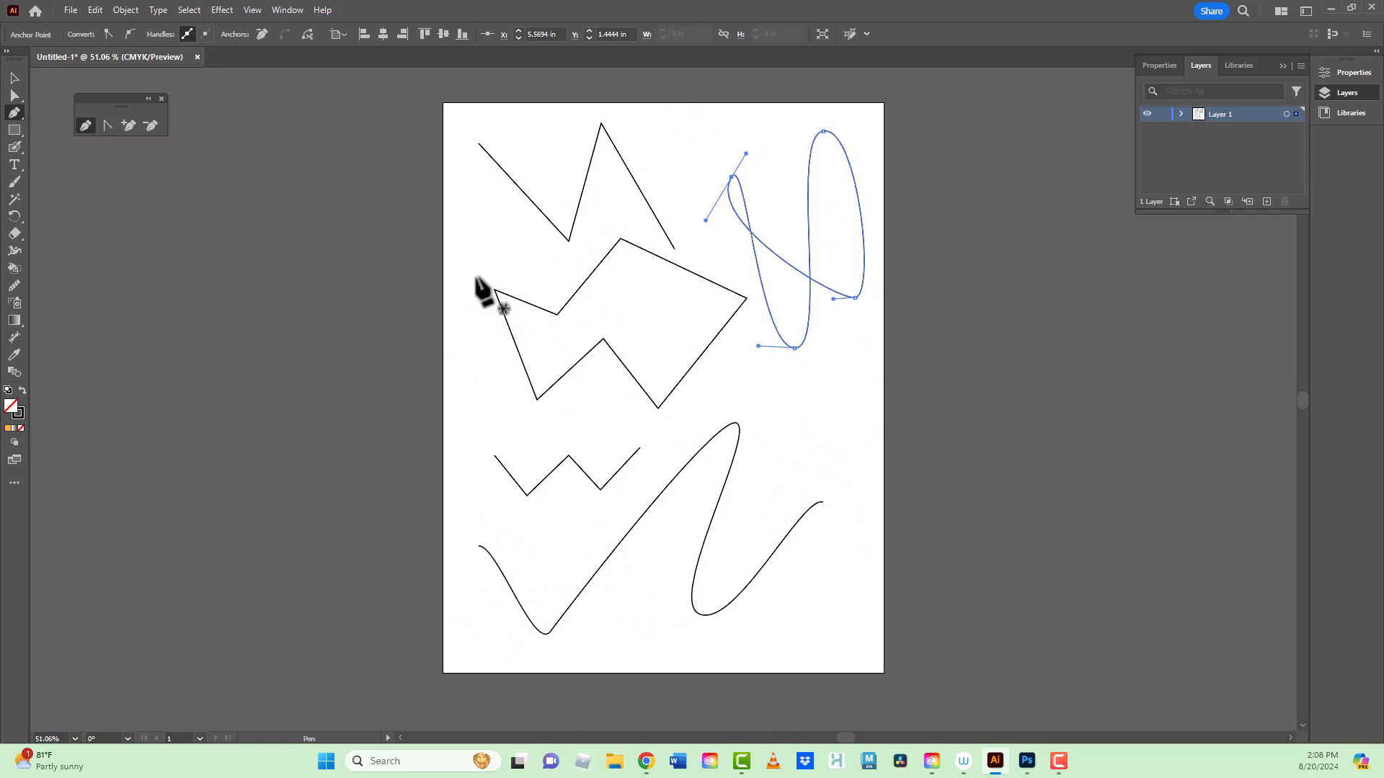
Step: Clear all artwork from the page, then draw an open straight-segment zigzag with nine anchor points across its upper edge
{"action": "key", "text": "ctrl+a"}
{"action": "key", "text": "Delete"}
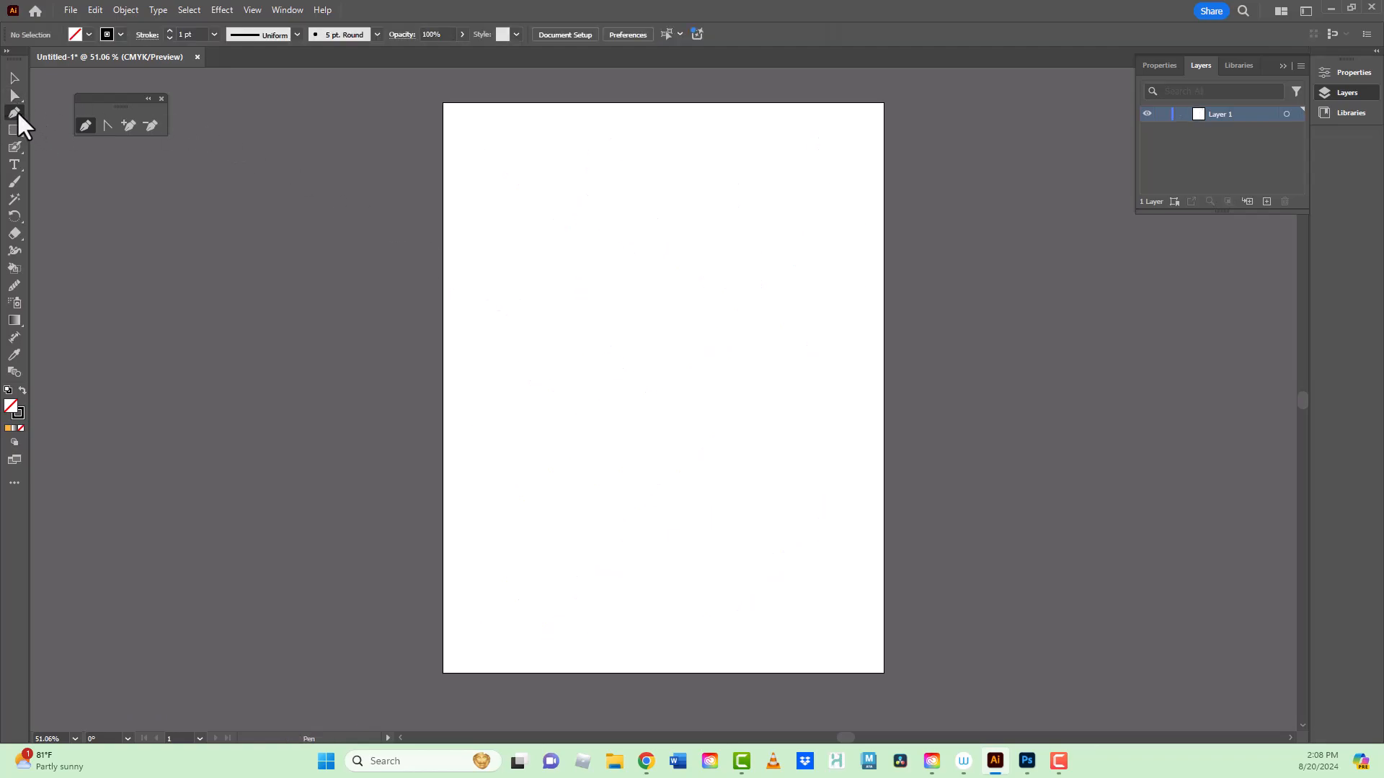
{"action": "left_click", "coordinate": [509, 137]}
{"action": "left_click", "coordinate": [568, 189]}
{"action": "left_click", "coordinate": [604, 127]}
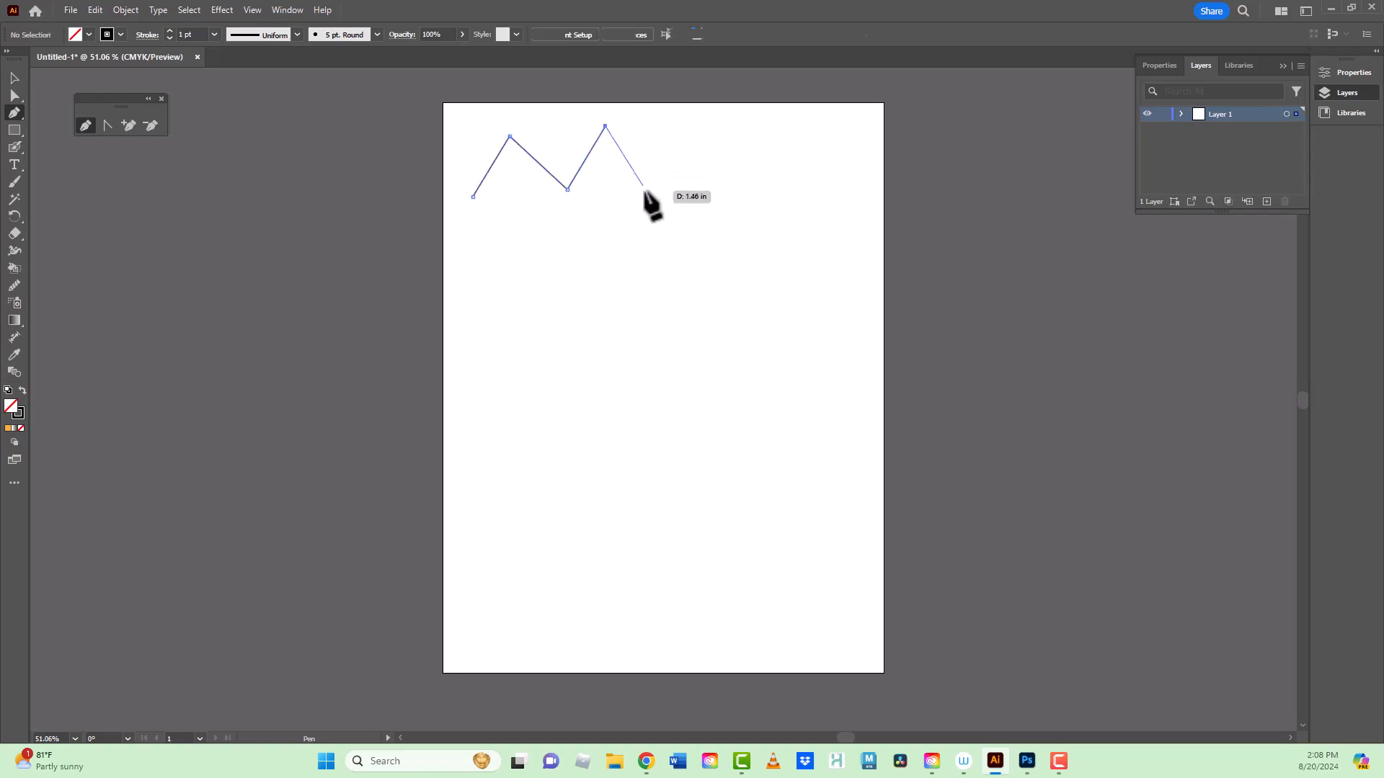
{"action": "left_click", "coordinate": [649, 201]}
{"action": "left_click", "coordinate": [701, 133]}
{"action": "left_click", "coordinate": [724, 191]}
{"action": "left_click", "coordinate": [760, 133]}
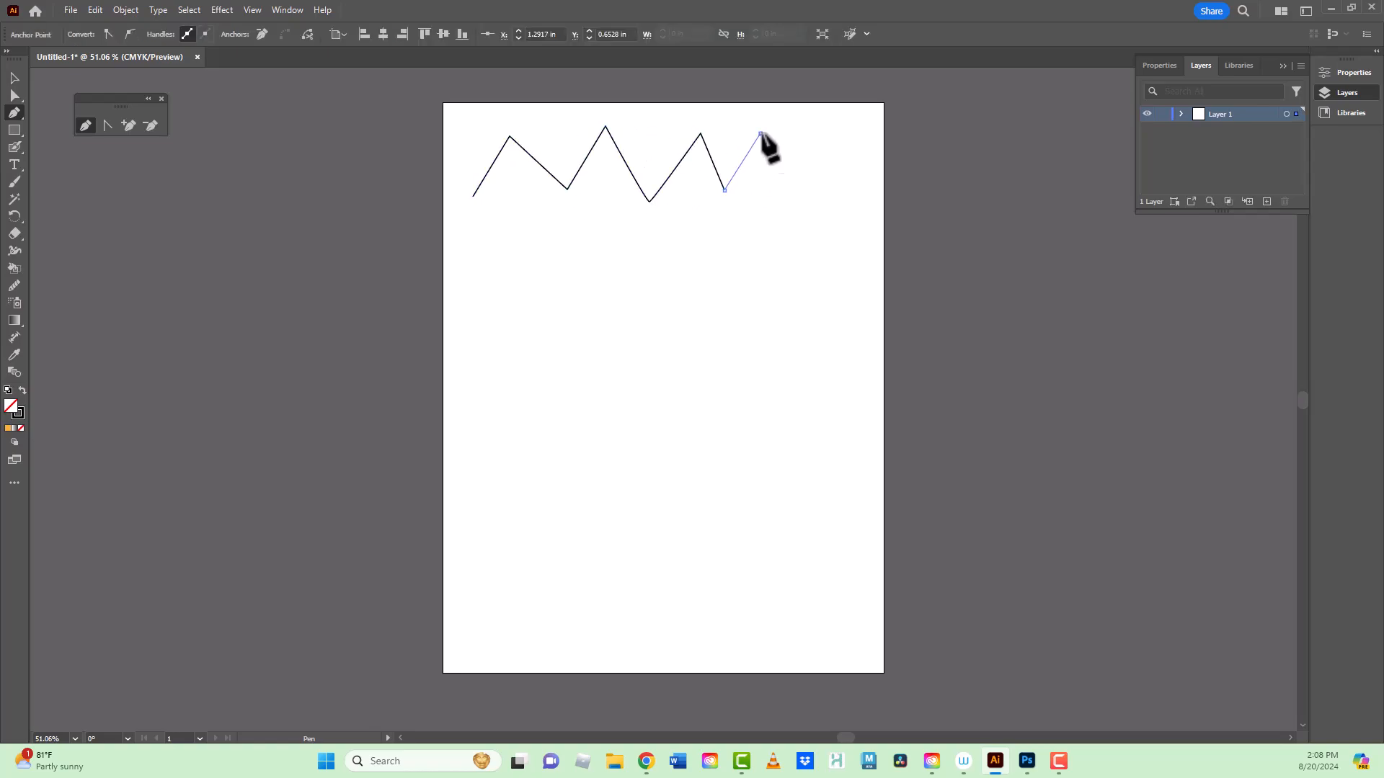
{"action": "left_click", "coordinate": [810, 194]}
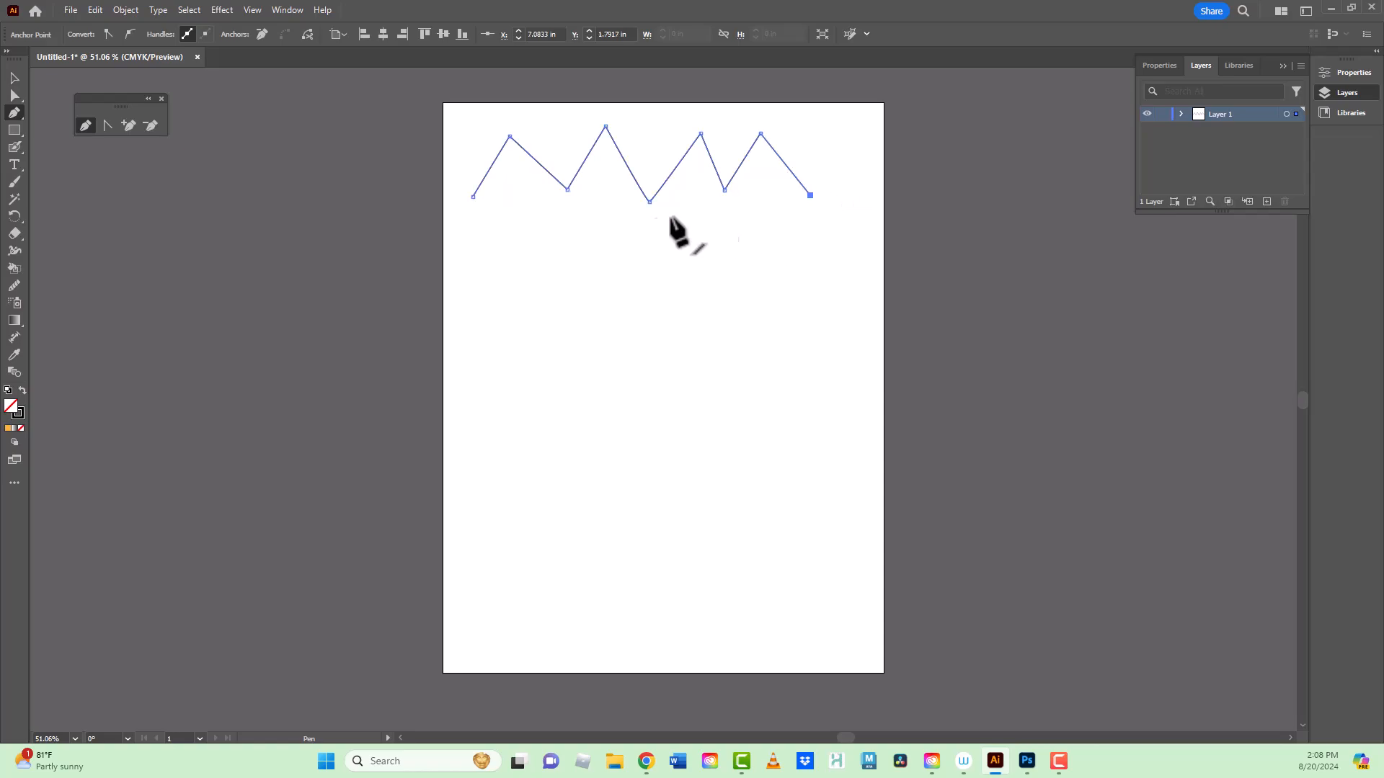
Step: Draw an open wavy path with seven smooth Bezier points below the zigzag, spanning most of the page width
{"action": "left_click_drag", "start_coordinate": [455, 320], "coordinate": [469, 322]}
{"action": "left_click", "coordinate": [507, 236]}
{"action": "left_click_drag", "start_coordinate": [507, 237], "coordinate": [526, 235]}
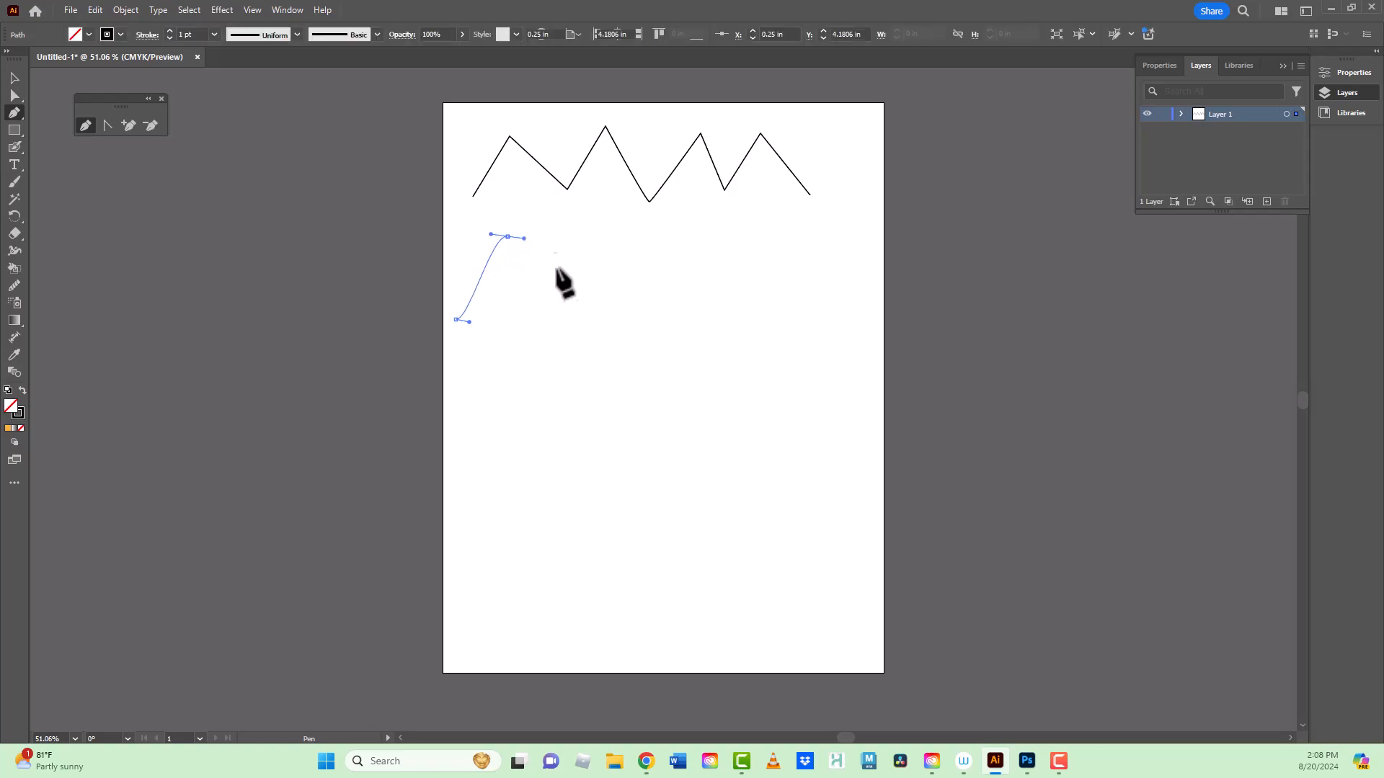
{"action": "left_click_drag", "start_coordinate": [583, 336], "coordinate": [598, 333]}
{"action": "left_click_drag", "start_coordinate": [646, 237], "coordinate": [662, 238]}
{"action": "left_click_drag", "start_coordinate": [710, 325], "coordinate": [726, 324]}
{"action": "left_click_drag", "start_coordinate": [755, 236], "coordinate": [780, 239]}
{"action": "left_click_drag", "start_coordinate": [797, 317], "coordinate": [808, 316]}
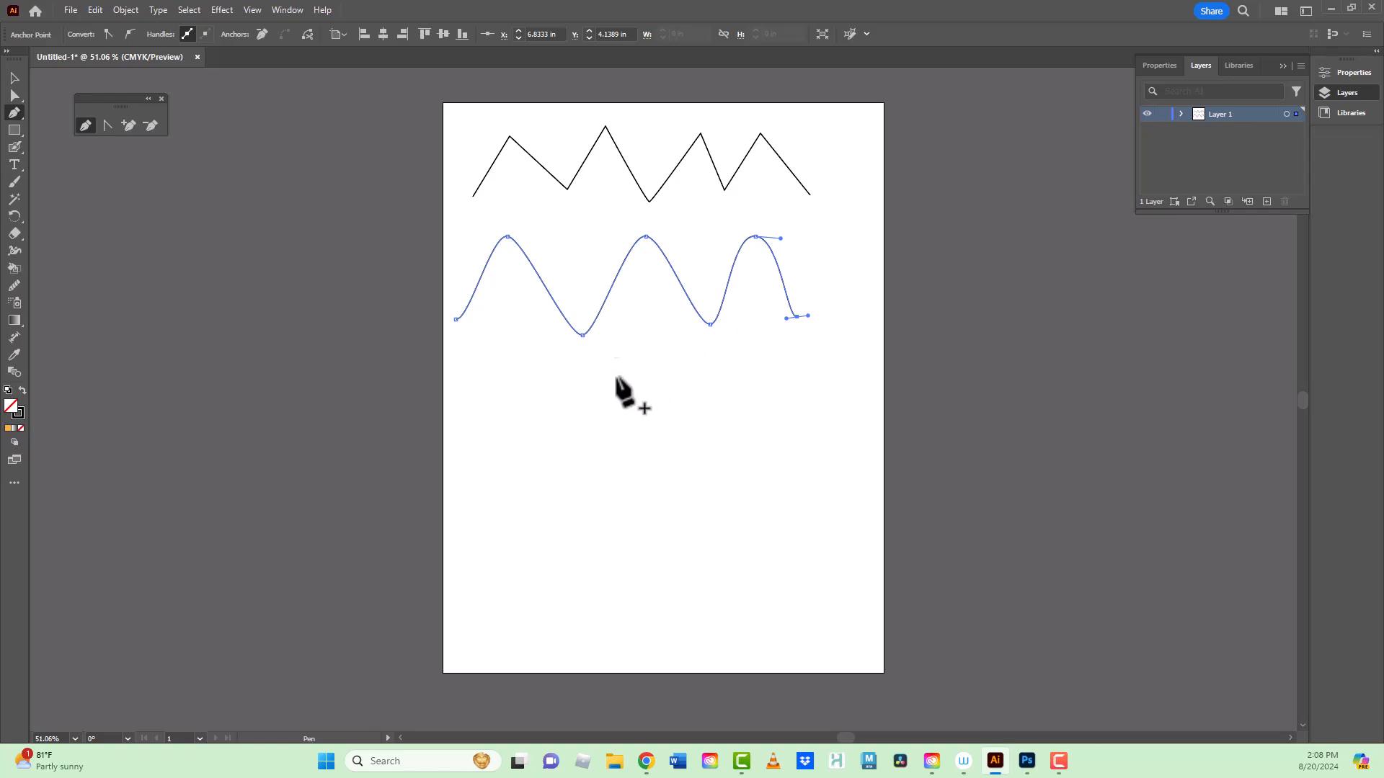
Step: Draw an open scalloped path of ten points below the wave, alternating corner points at the peaks and smooth points in the valleys
{"action": "left_click", "coordinate": [488, 388]}
{"action": "left_click_drag", "start_coordinate": [521, 440], "coordinate": [848, 434]}
{"action": "left_click", "coordinate": [582, 387]}
{"action": "left_click", "coordinate": [672, 377]}
{"action": "left_click", "coordinate": [750, 359]}
{"action": "left_click", "coordinate": [826, 369]}
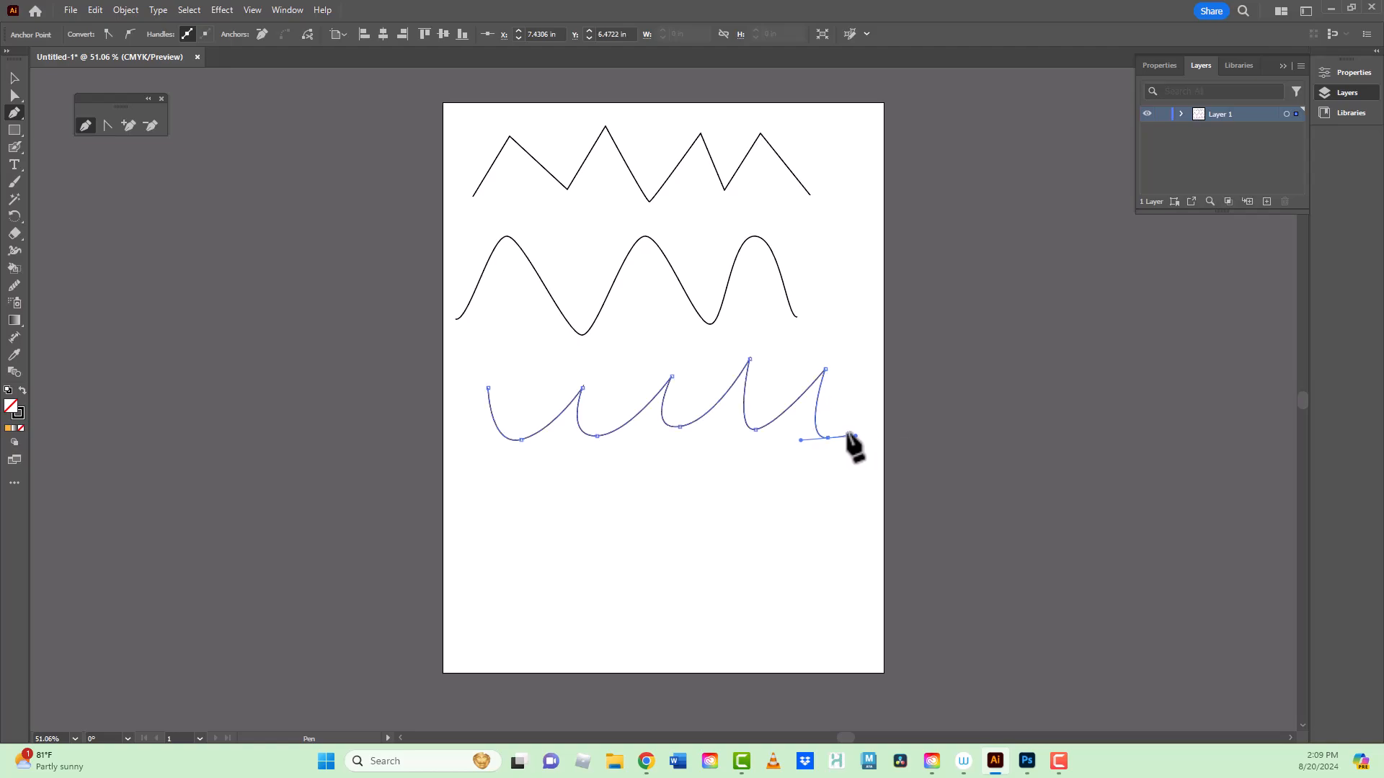
Step: Move the scalloped path slightly lower and give it a magenta stroke and a yellow fill
{"action": "left_click", "coordinate": [10, 80]}
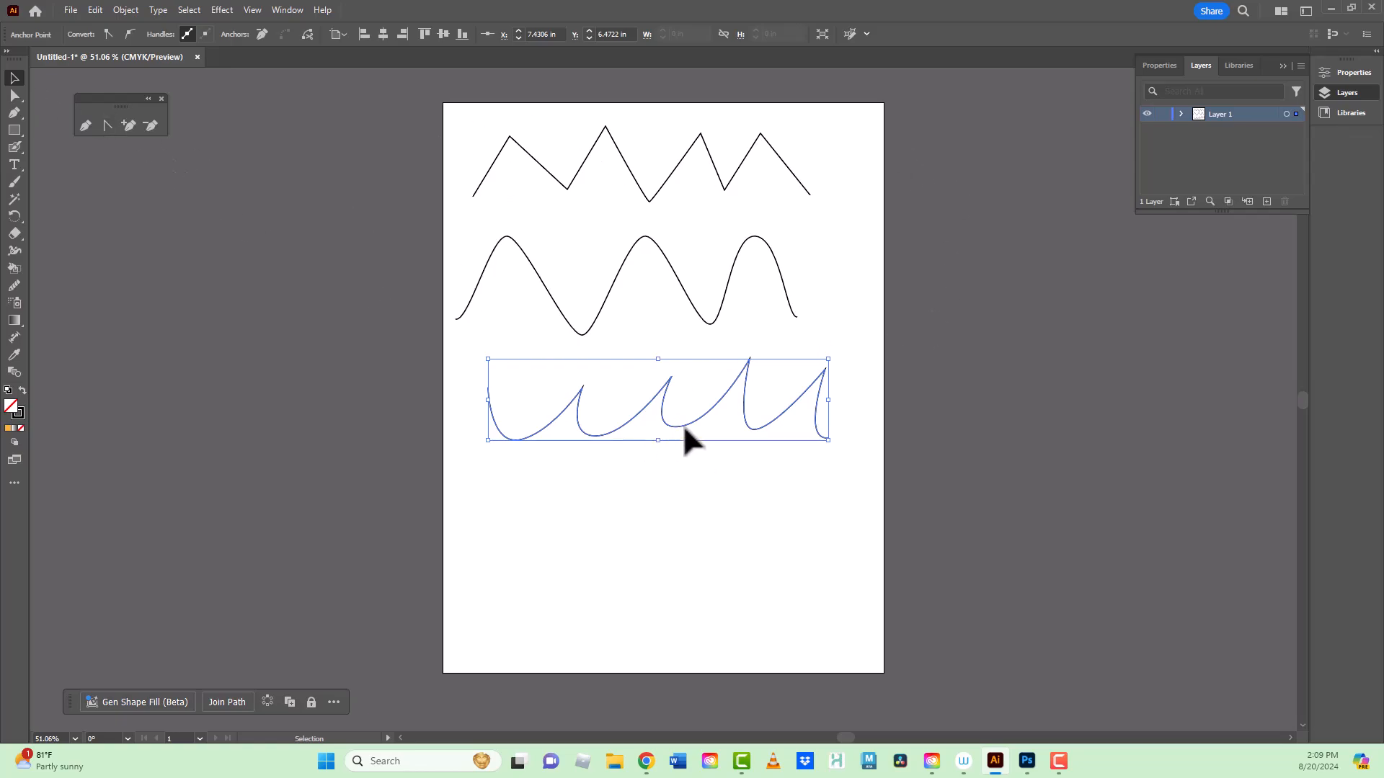
{"action": "mouse_move", "coordinate": [682, 424]}
{"action": "left_mouse_down"}
{"action": "mouse_move", "coordinate": [707, 458]}
{"action": "mouse_move", "coordinate": [671, 447]}
{"action": "left_mouse_up"}
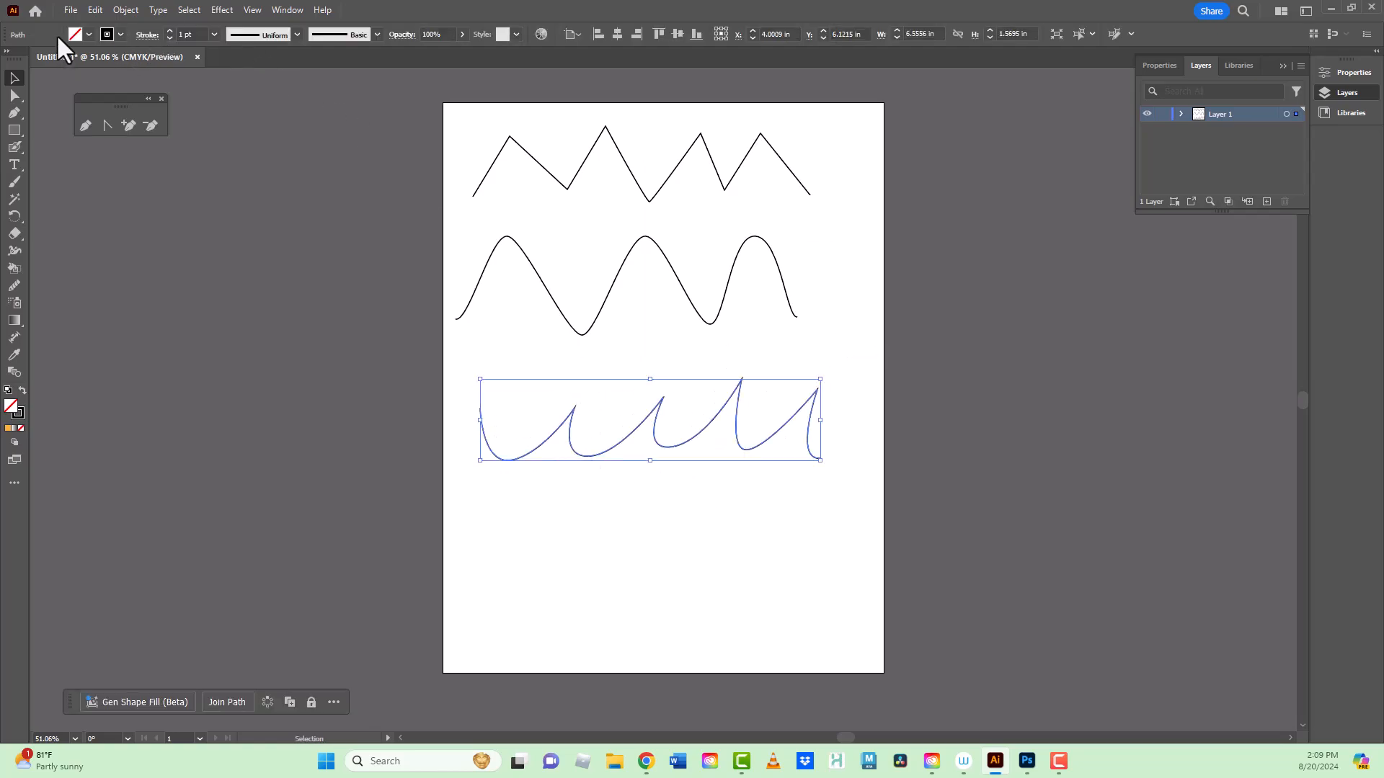
{"action": "left_click", "coordinate": [120, 33]}
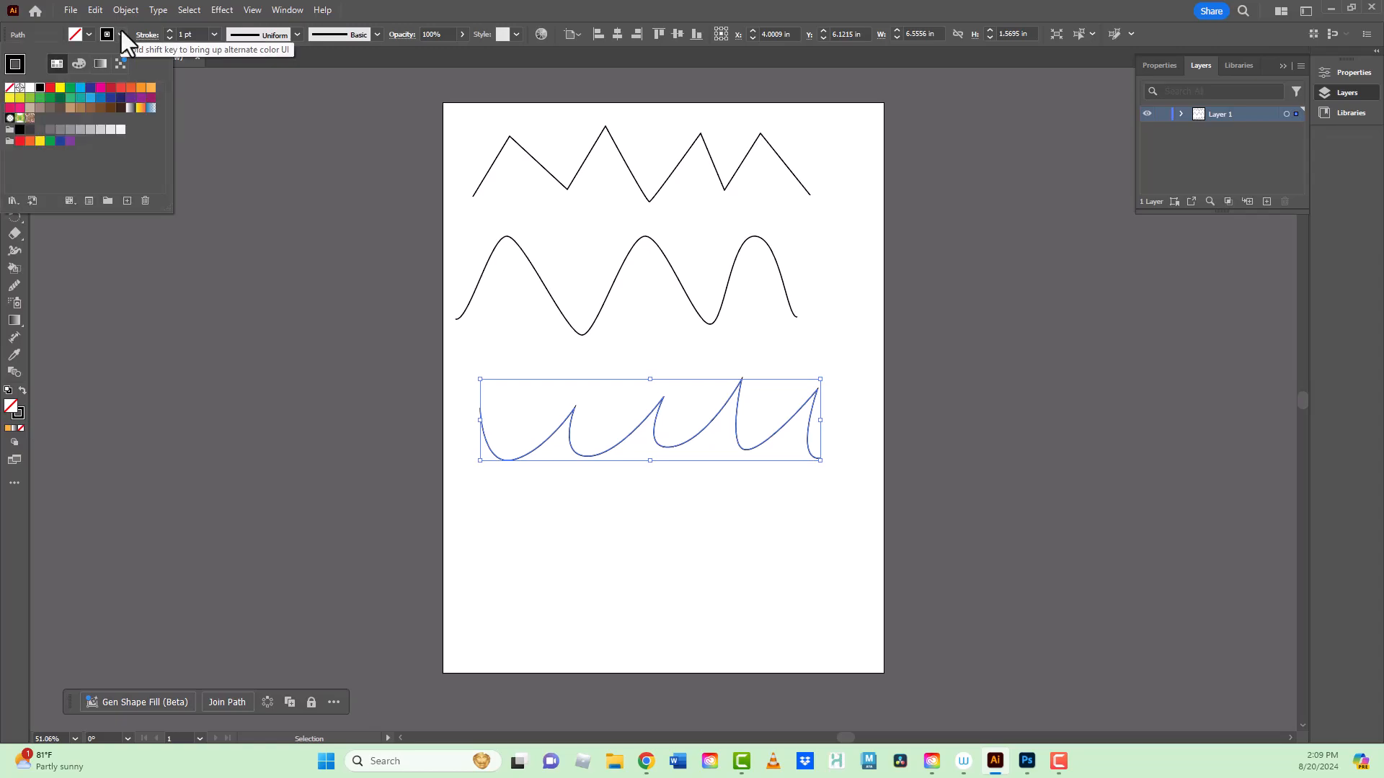
{"action": "left_click", "coordinate": [102, 88]}
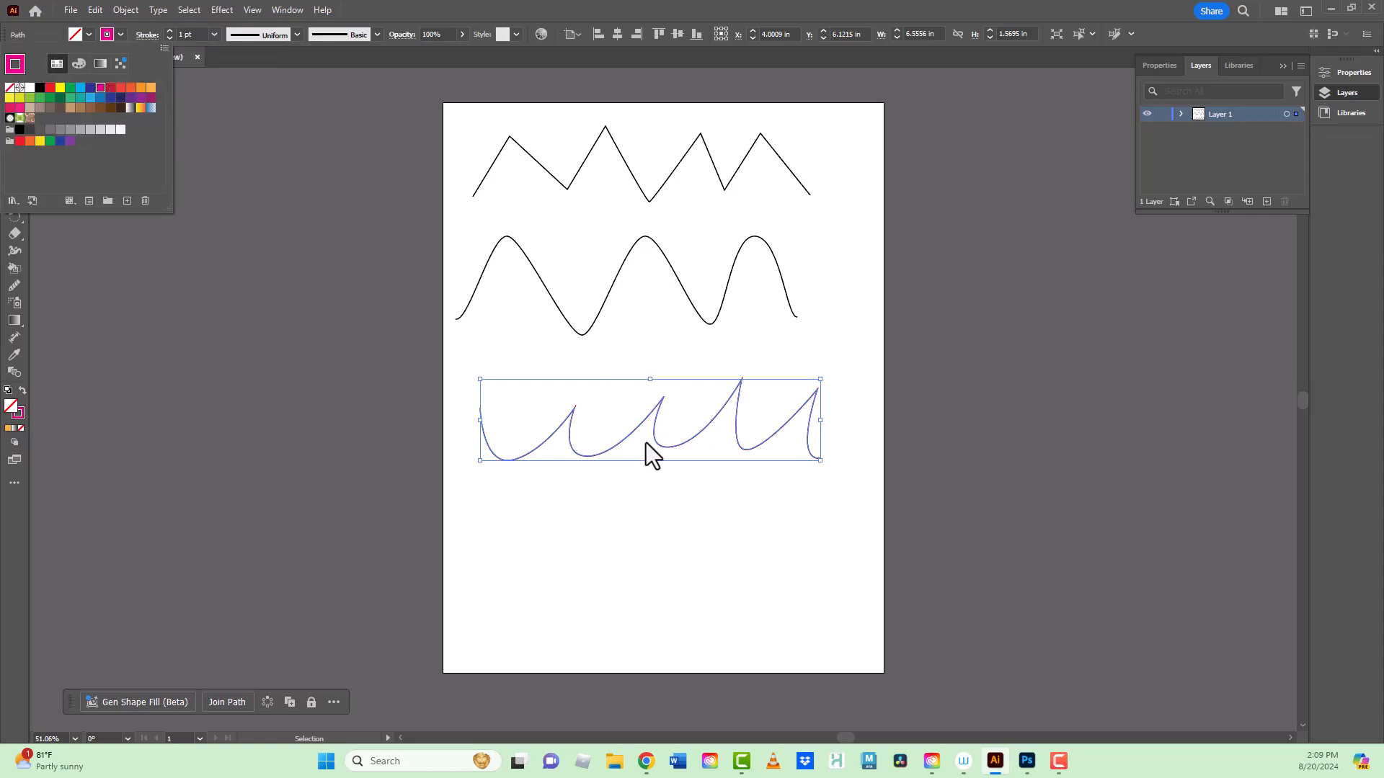
{"action": "left_click", "coordinate": [86, 37]}
{"action": "left_click", "coordinate": [85, 35]}
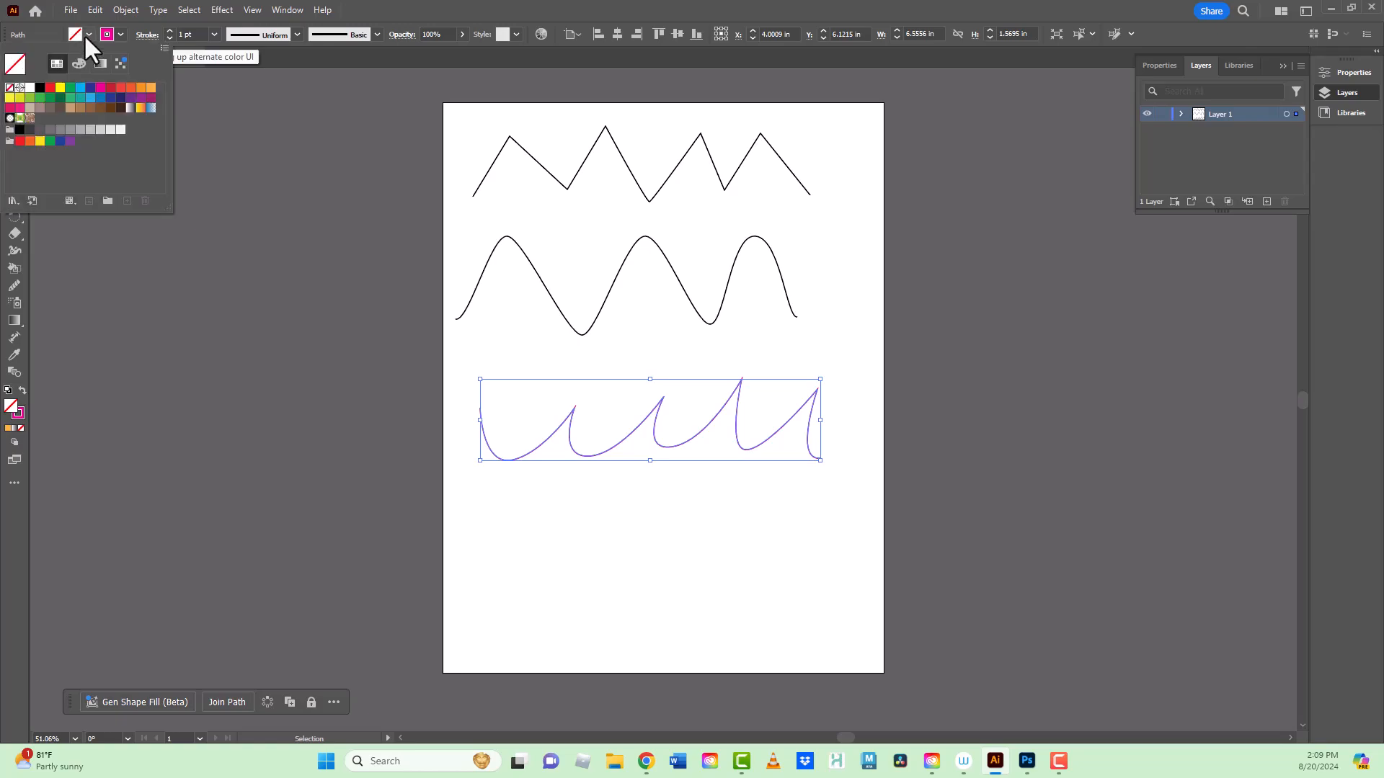
{"action": "left_click", "coordinate": [60, 87]}
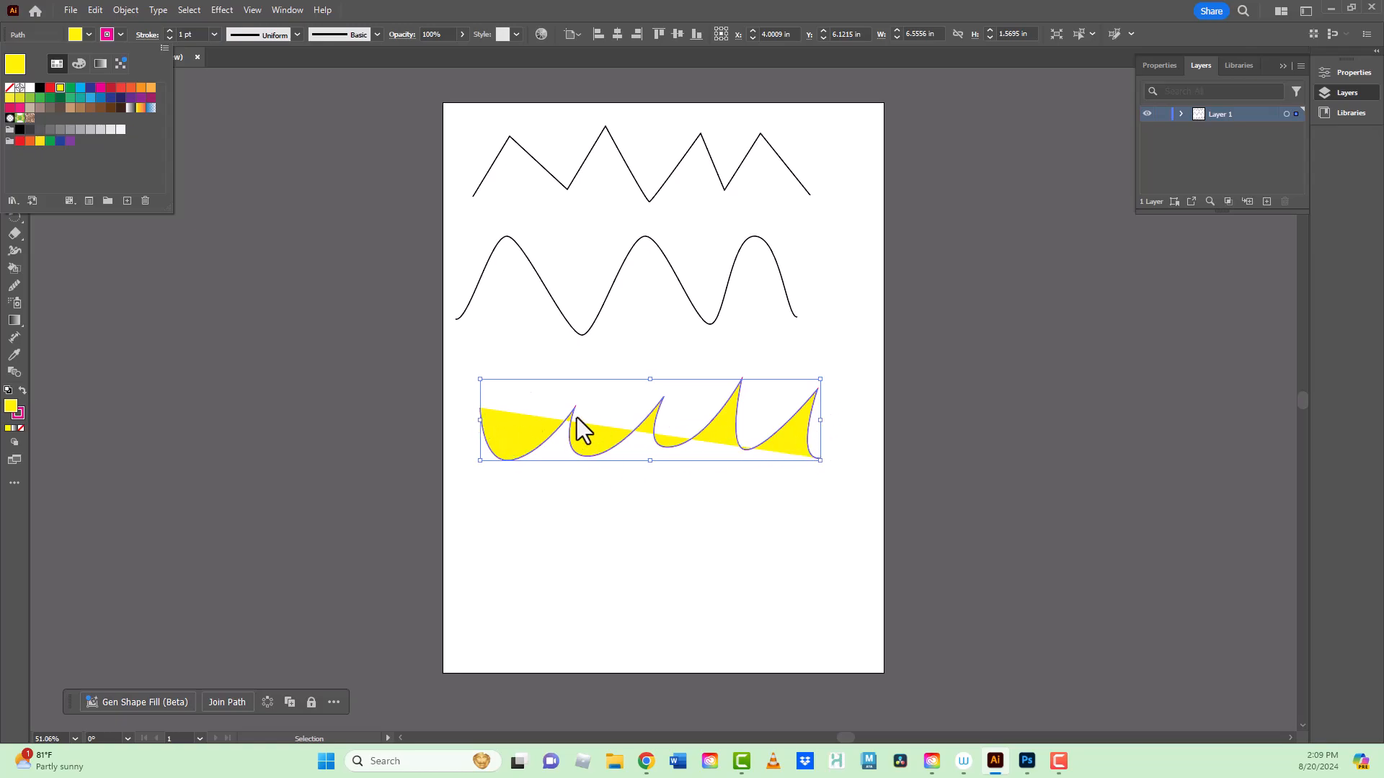
{"action": "left_click", "coordinate": [232, 153]}
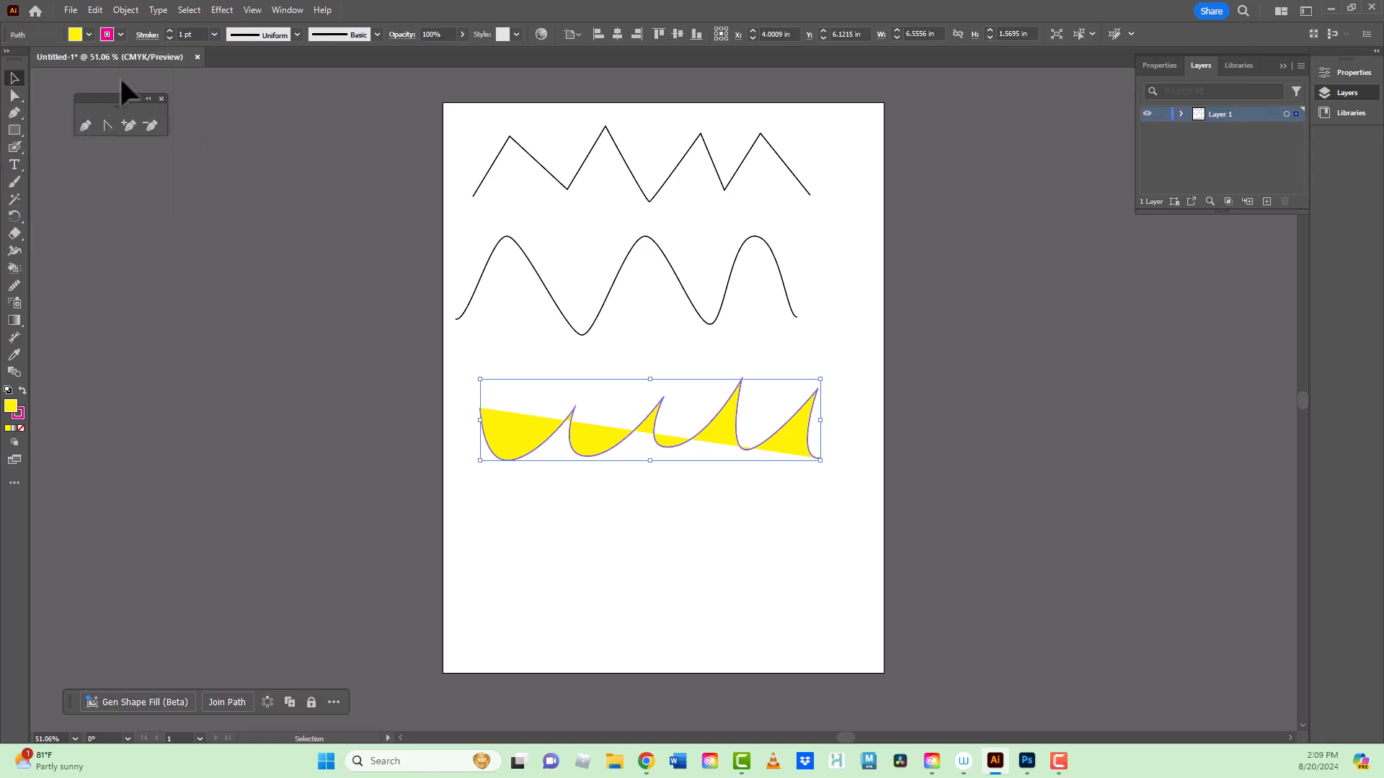
Step: Draw a closed heart with the Pen tool below the scalloped path, using corners at the tip and notch and smooth points on both lobes
{"action": "left_click", "coordinate": [13, 112]}
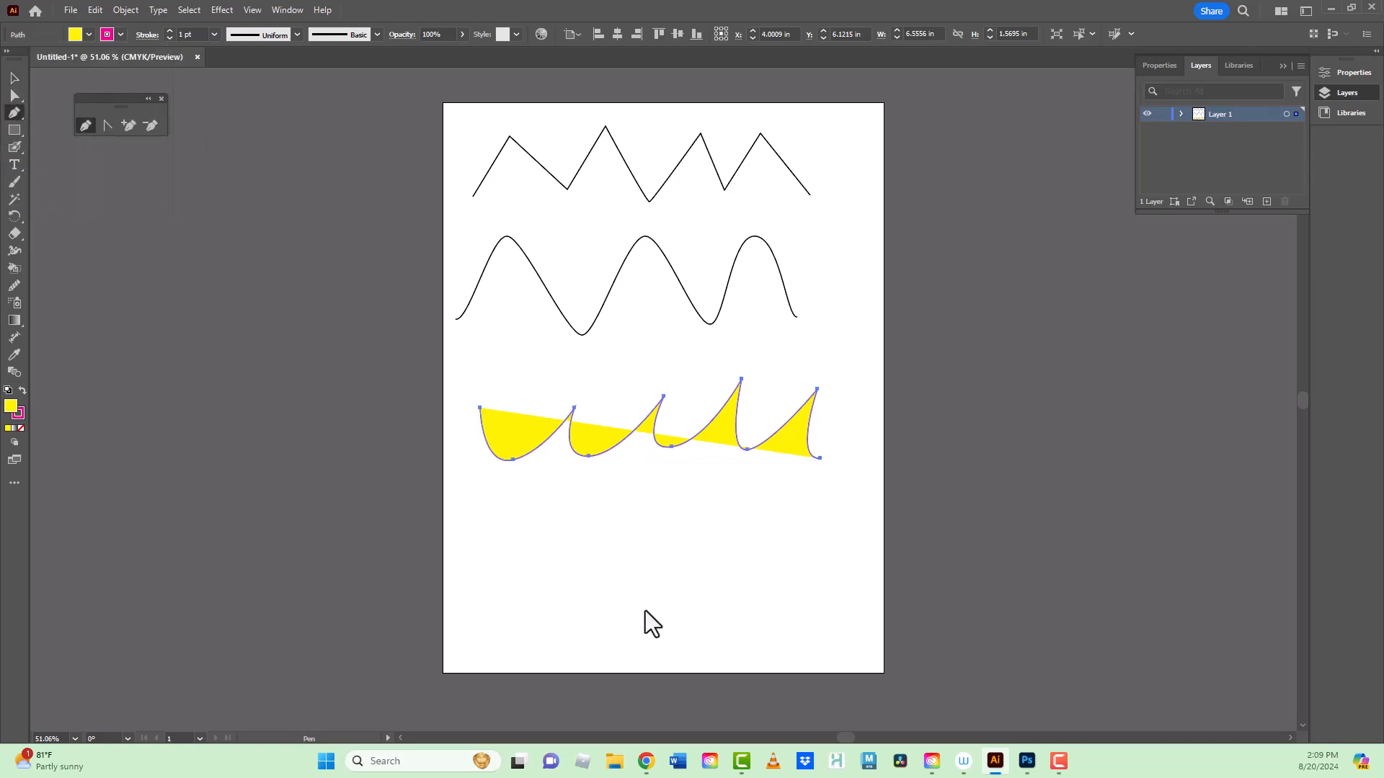
{"action": "left_click", "coordinate": [591, 633]}
{"action": "left_click_drag", "start_coordinate": [554, 524], "coordinate": [581, 514]}
{"action": "left_click_drag", "start_coordinate": [609, 568], "coordinate": [663, 535]}
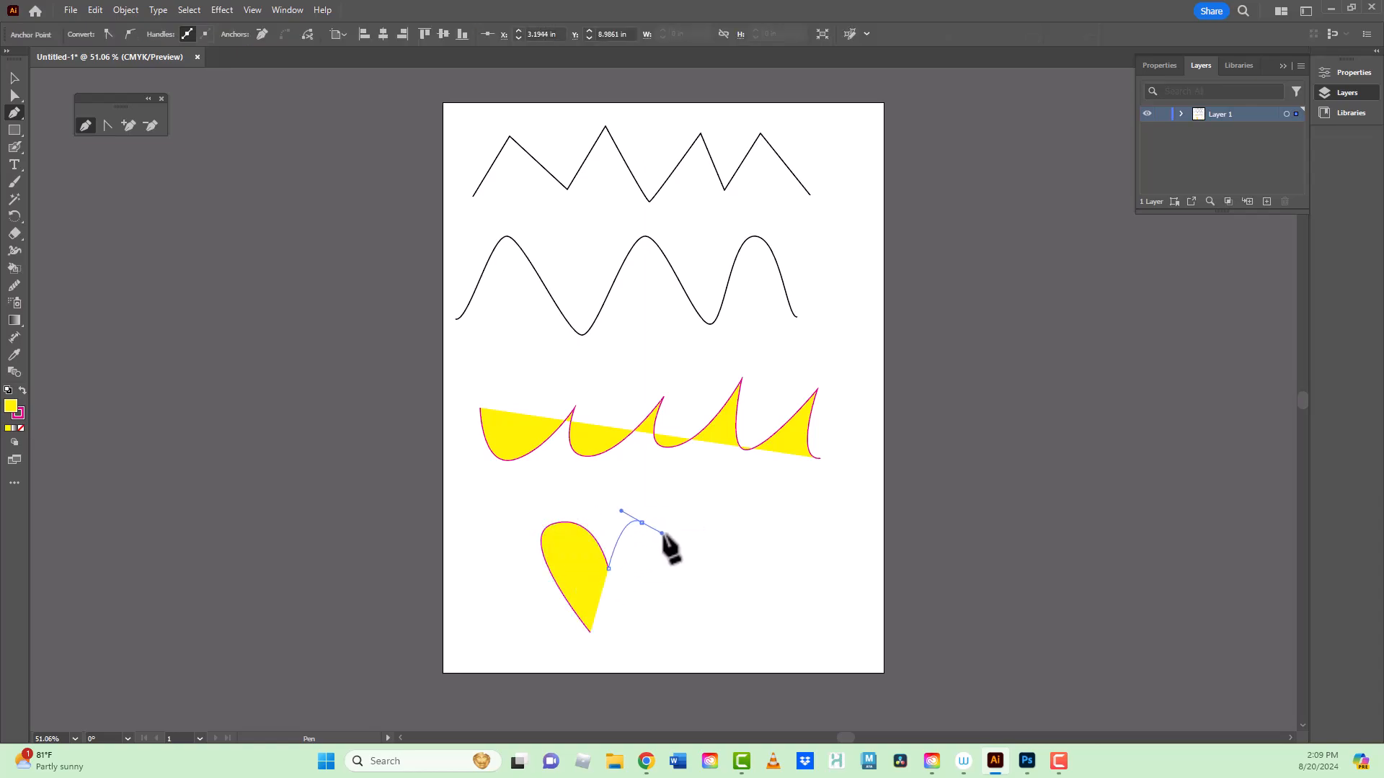
{"action": "left_click", "coordinate": [591, 633]}
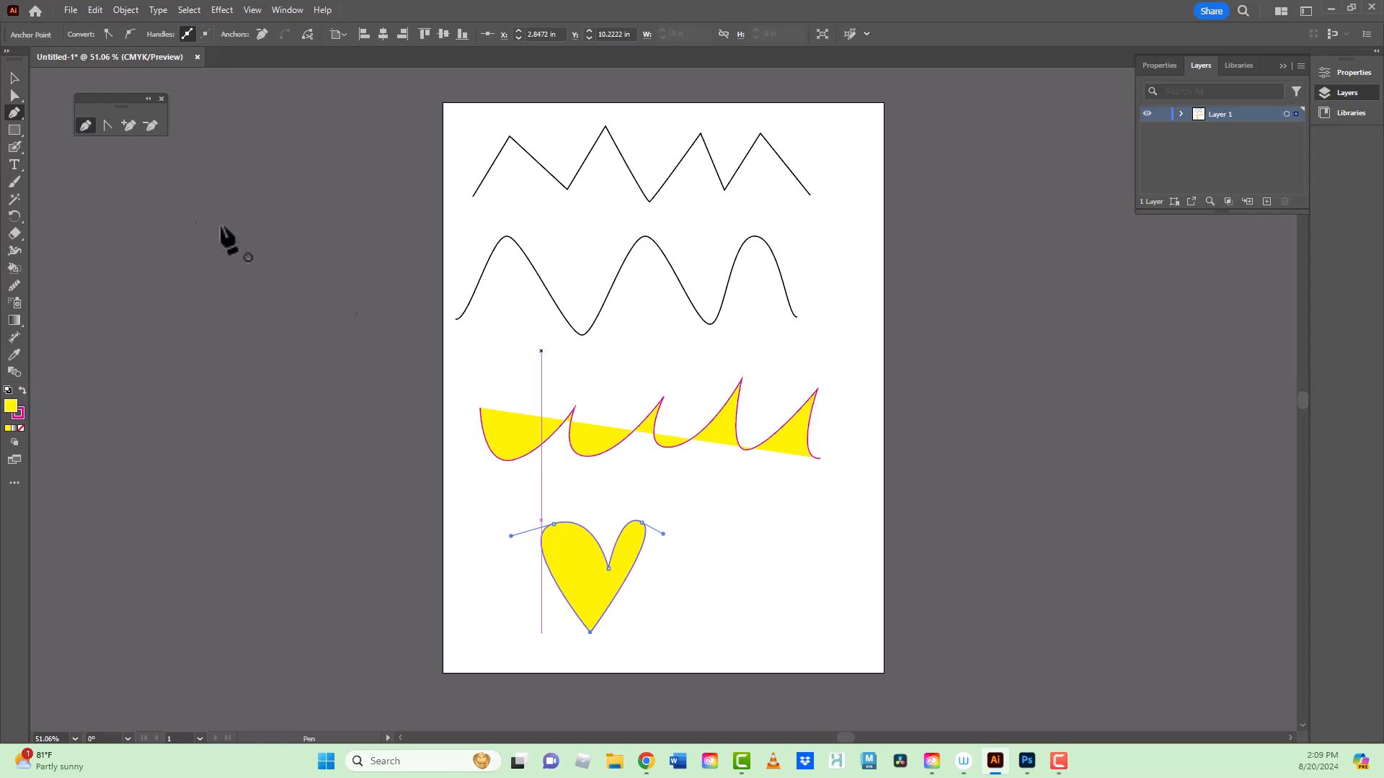
Step: Move the heart slightly up and to the left, and recolor it with a black stroke and a red fill
{"action": "left_click", "coordinate": [15, 76]}
{"action": "mouse_move", "coordinate": [560, 570]}
{"action": "left_mouse_down"}
{"action": "mouse_move", "coordinate": [544, 565]}
{"action": "mouse_move", "coordinate": [568, 587]}
{"action": "left_mouse_up"}
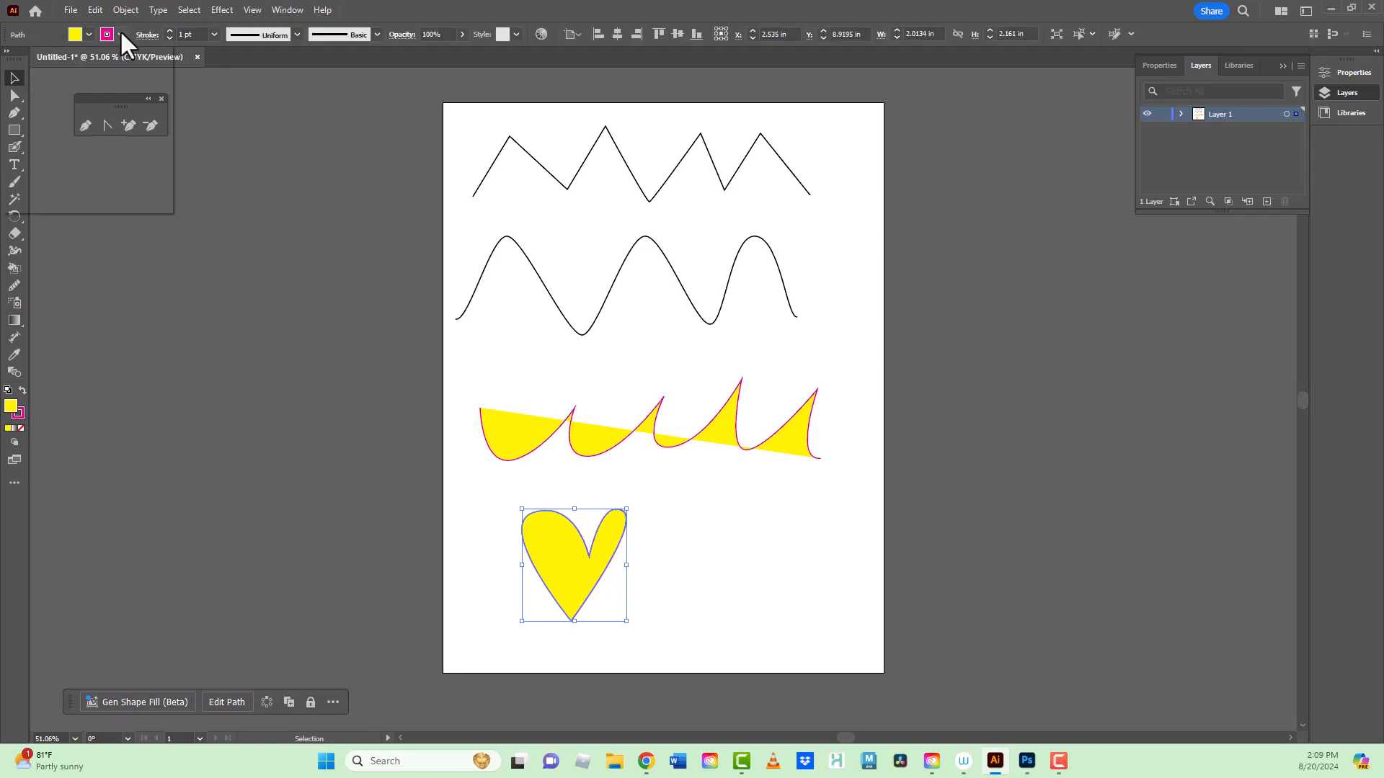
{"action": "left_click", "coordinate": [120, 33]}
{"action": "left_click", "coordinate": [39, 88]}
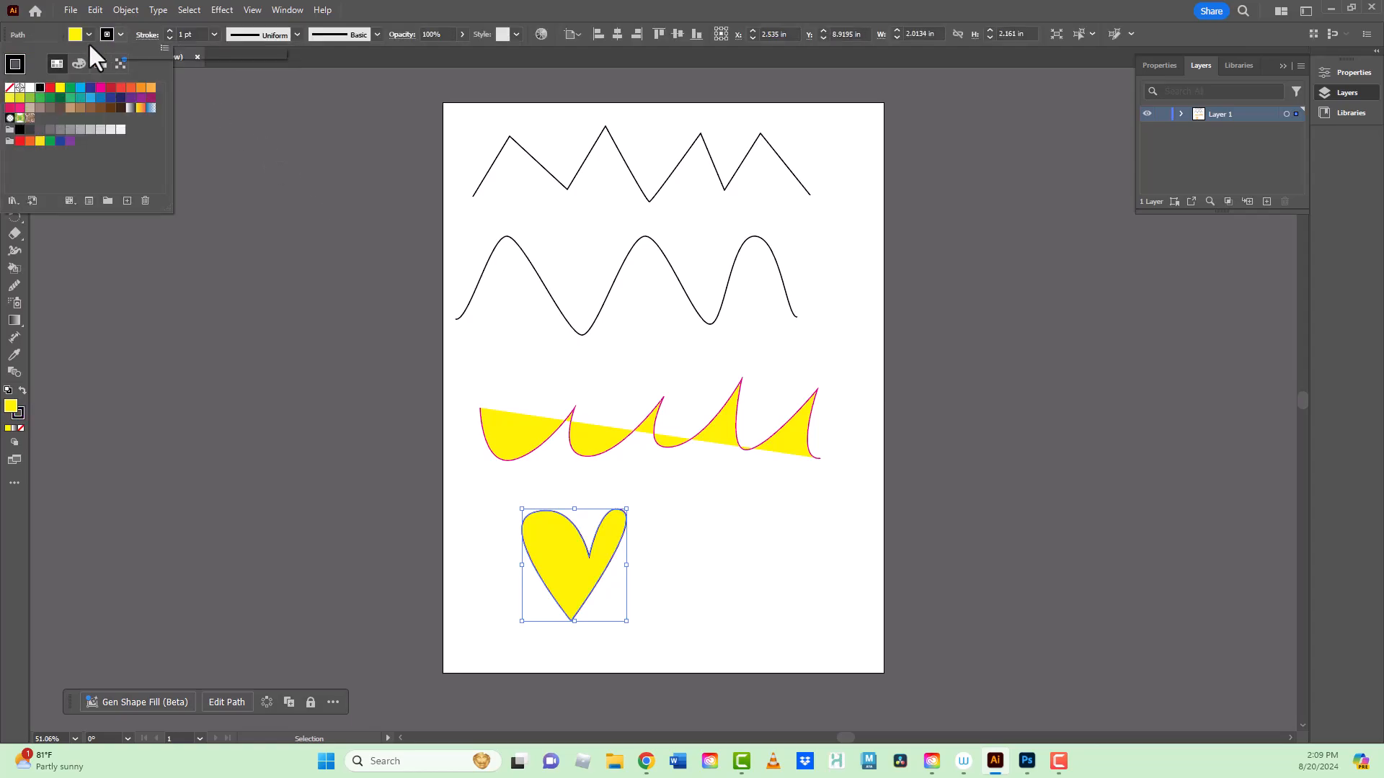
{"action": "left_click", "coordinate": [86, 33]}
{"action": "left_click", "coordinate": [87, 33]}
{"action": "left_click", "coordinate": [49, 88]}
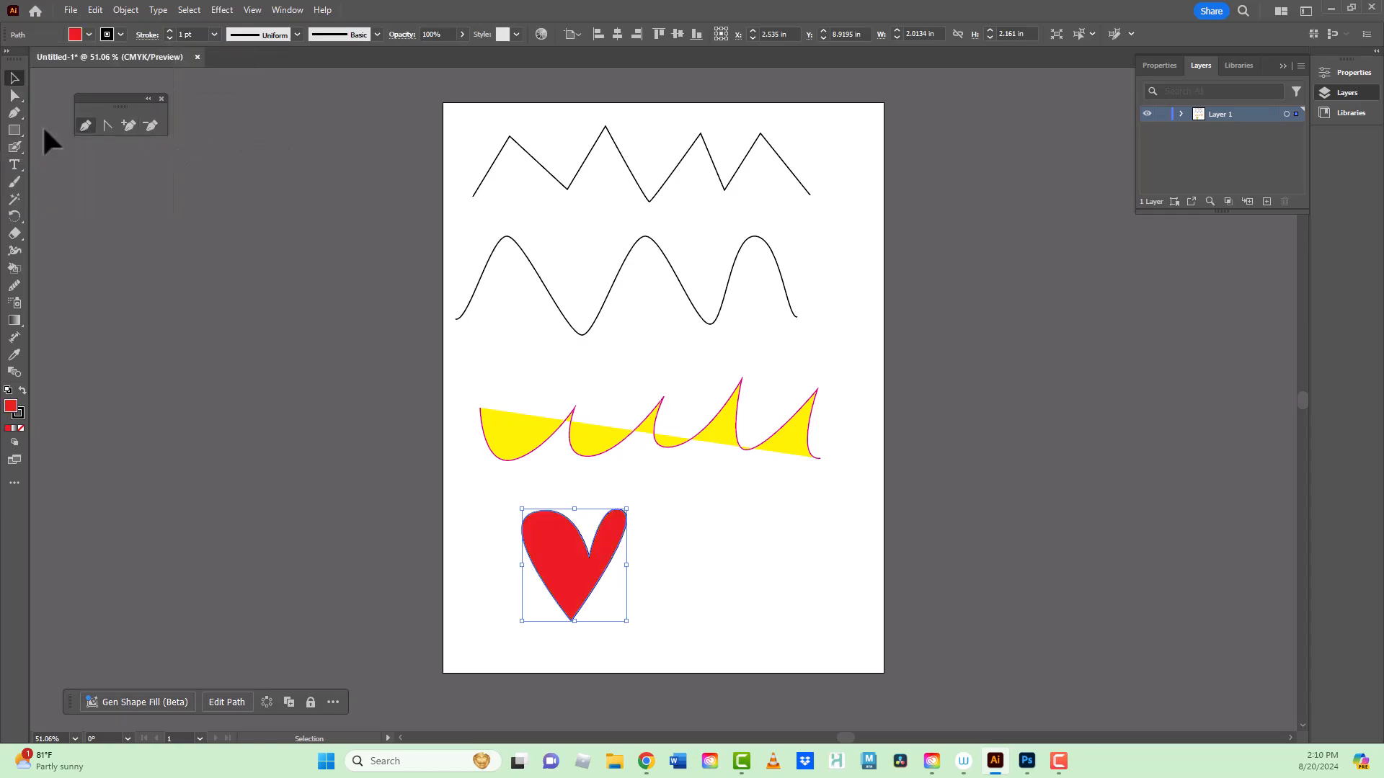
Step: Widen the heart's right lobe by its curve handle, shift the centre notch point to balance the shape, and deselect the heart
{"action": "left_click", "coordinate": [14, 94]}
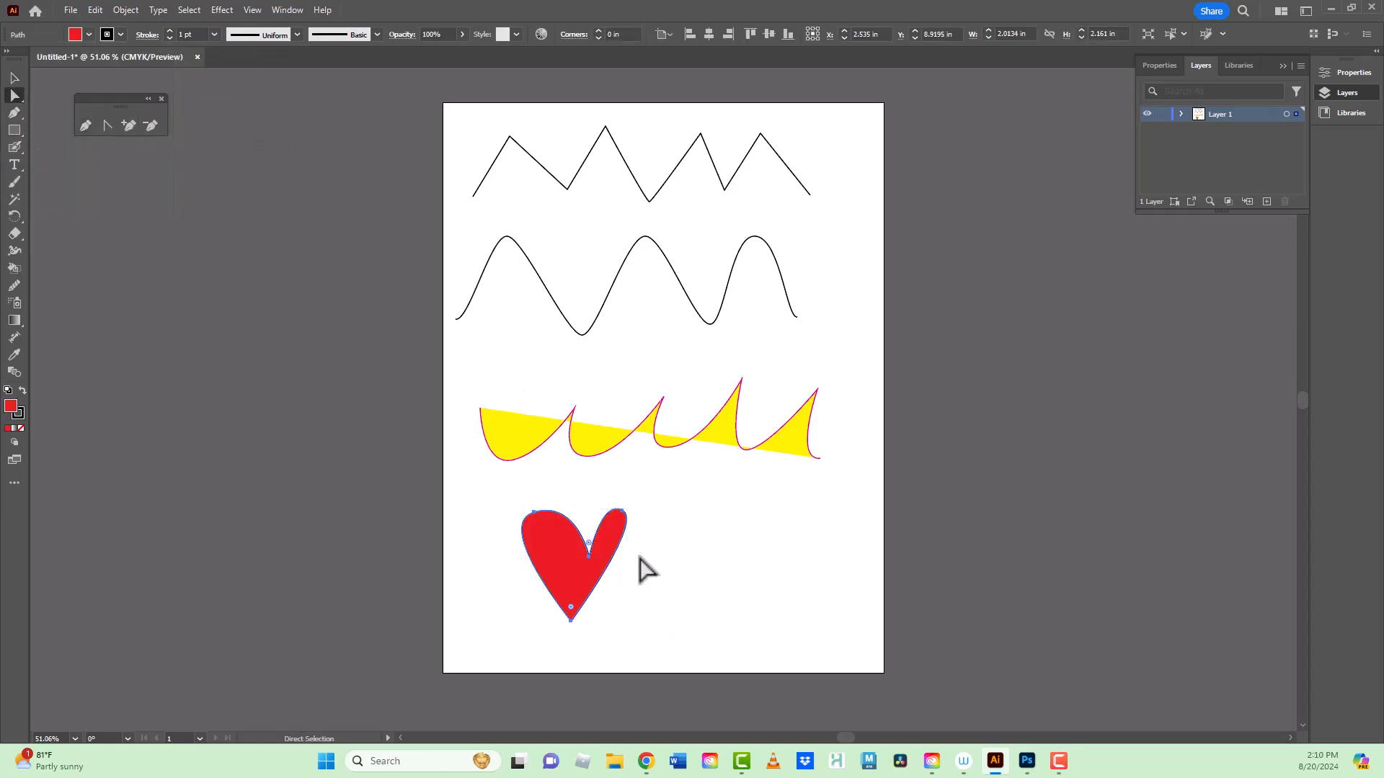
{"action": "left_click", "coordinate": [622, 511]}
{"action": "left_click_drag", "start_coordinate": [645, 522], "coordinate": [686, 553]}
{"action": "left_click_drag", "start_coordinate": [589, 557], "coordinate": [582, 566]}
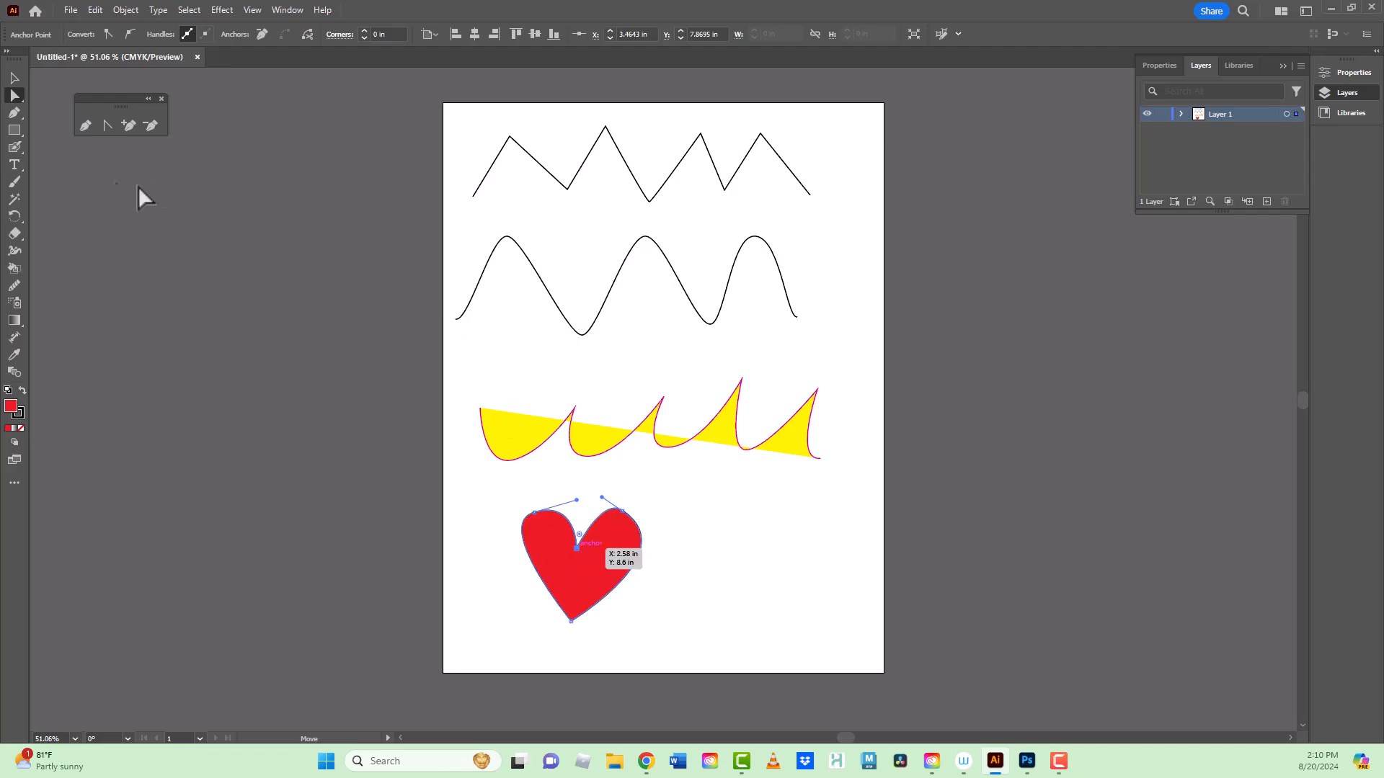
{"action": "left_click", "coordinate": [119, 137]}
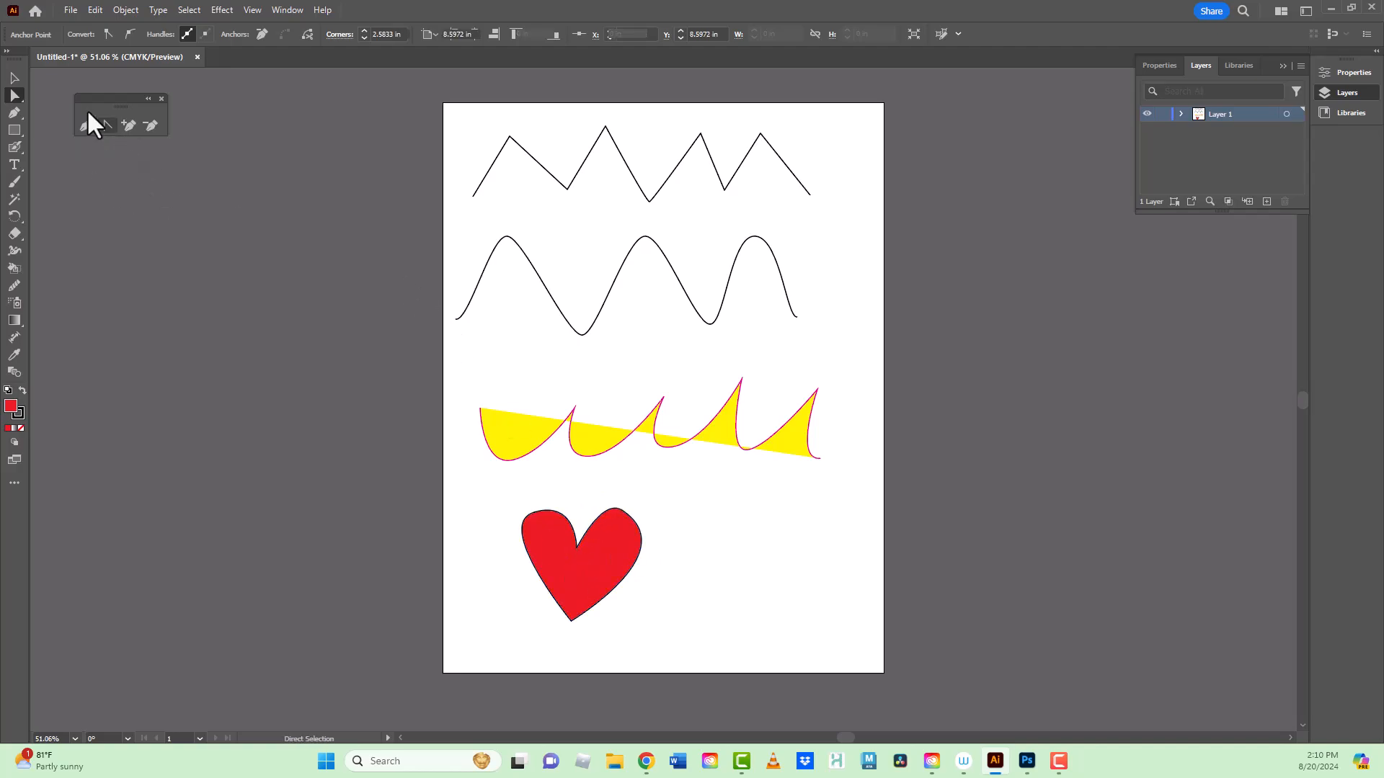
Step: Convert the wave's first two crests and second trough to corners, and the zigzag's first valley and yellow path's middle peak to smooth points
{"action": "left_click", "coordinate": [107, 126]}
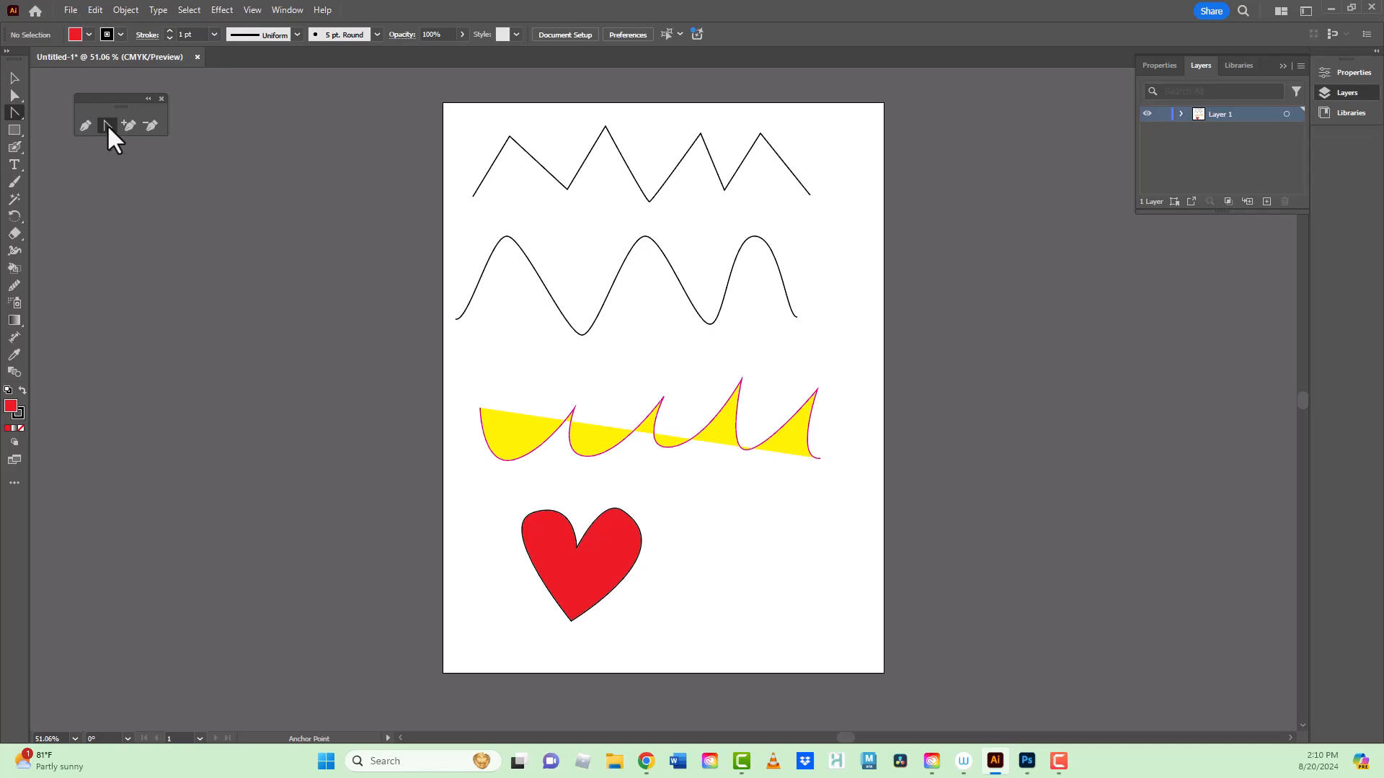
{"action": "left_click", "coordinate": [508, 237]}
{"action": "left_click", "coordinate": [567, 189]}
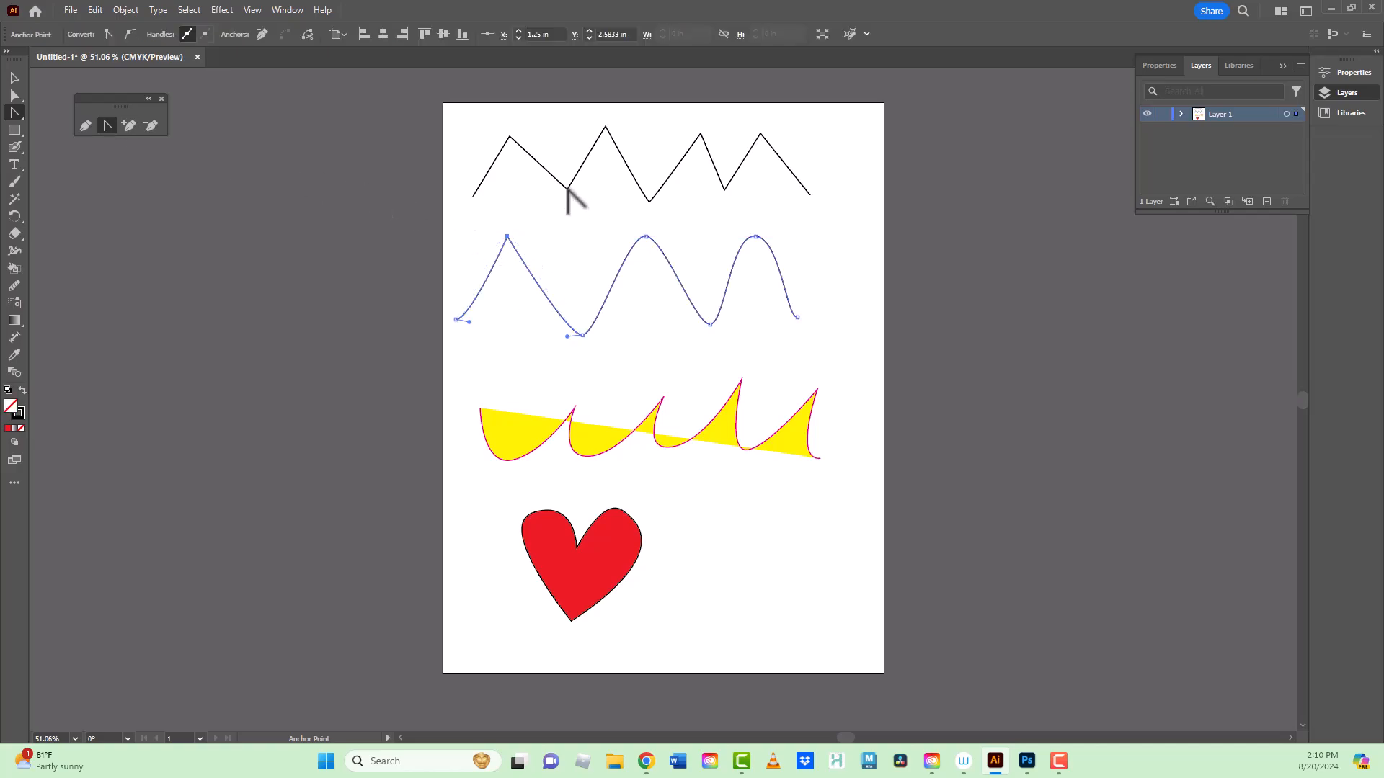
{"action": "left_click_drag", "start_coordinate": [568, 189], "coordinate": [601, 192]}
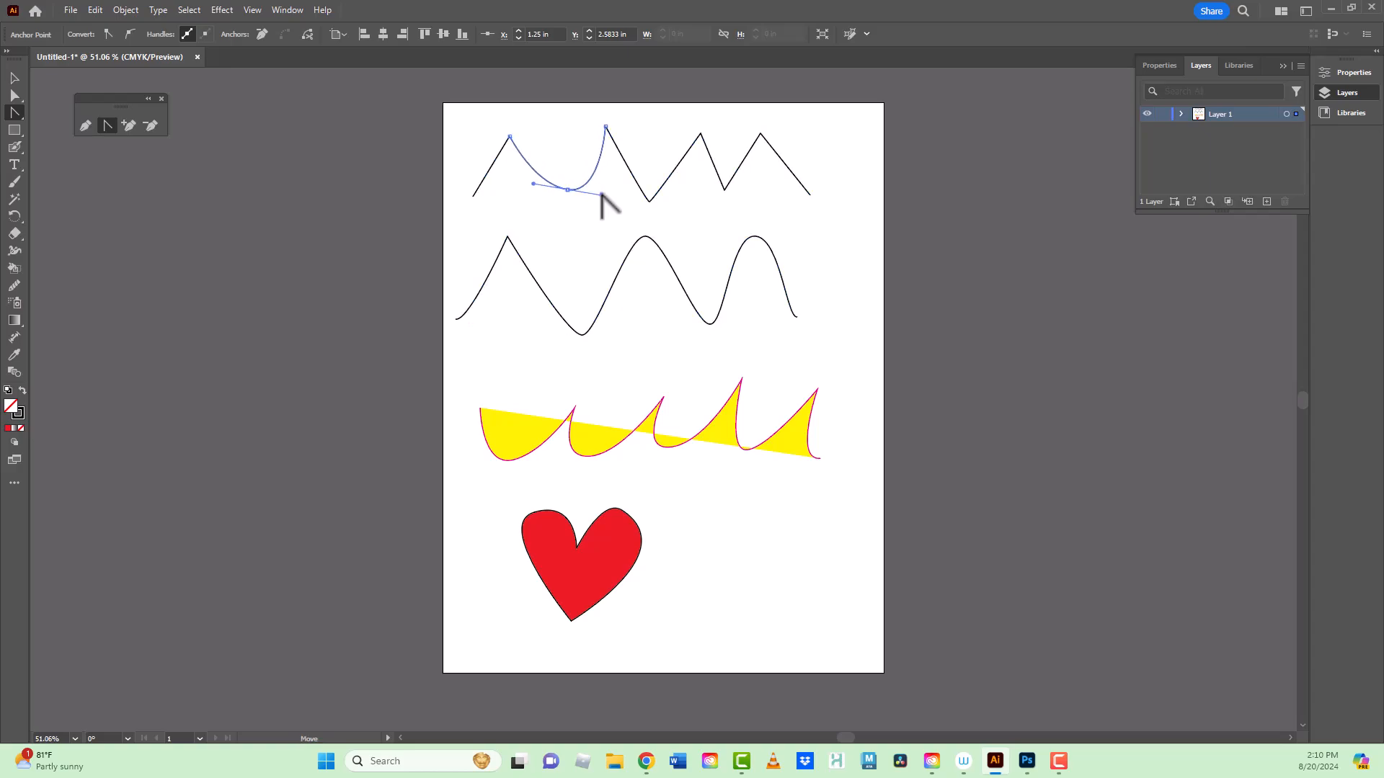
{"action": "left_click", "coordinate": [646, 237]}
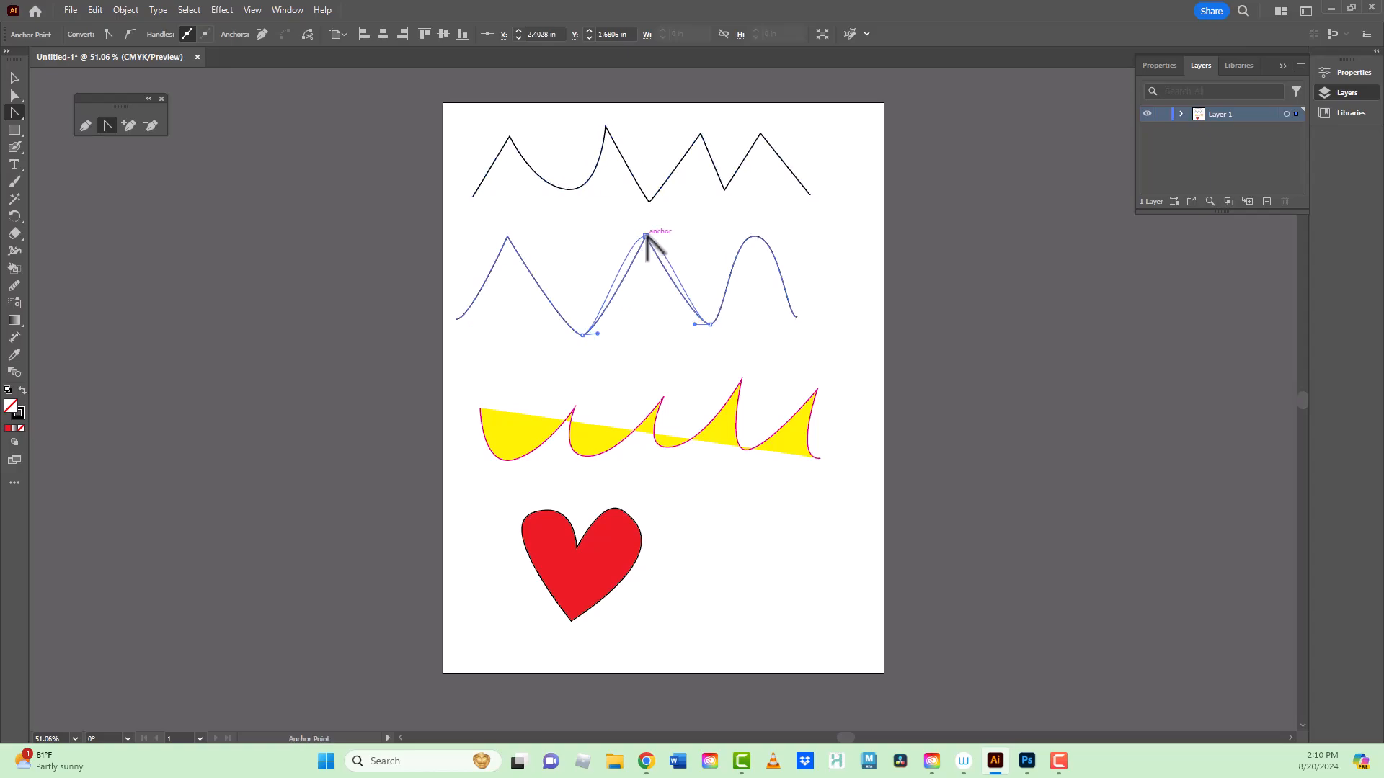
{"action": "left_click", "coordinate": [710, 325]}
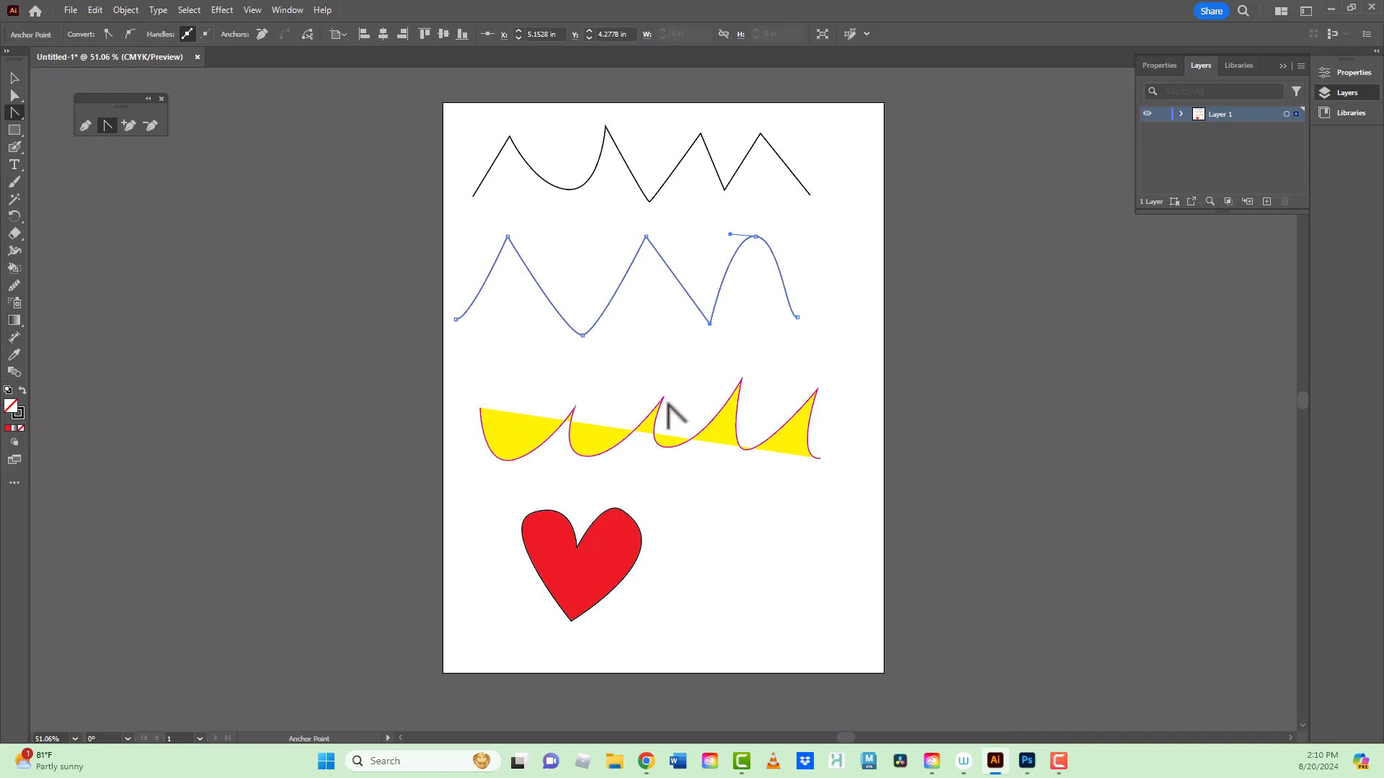
{"action": "left_click_drag", "start_coordinate": [664, 397], "coordinate": [690, 396]}
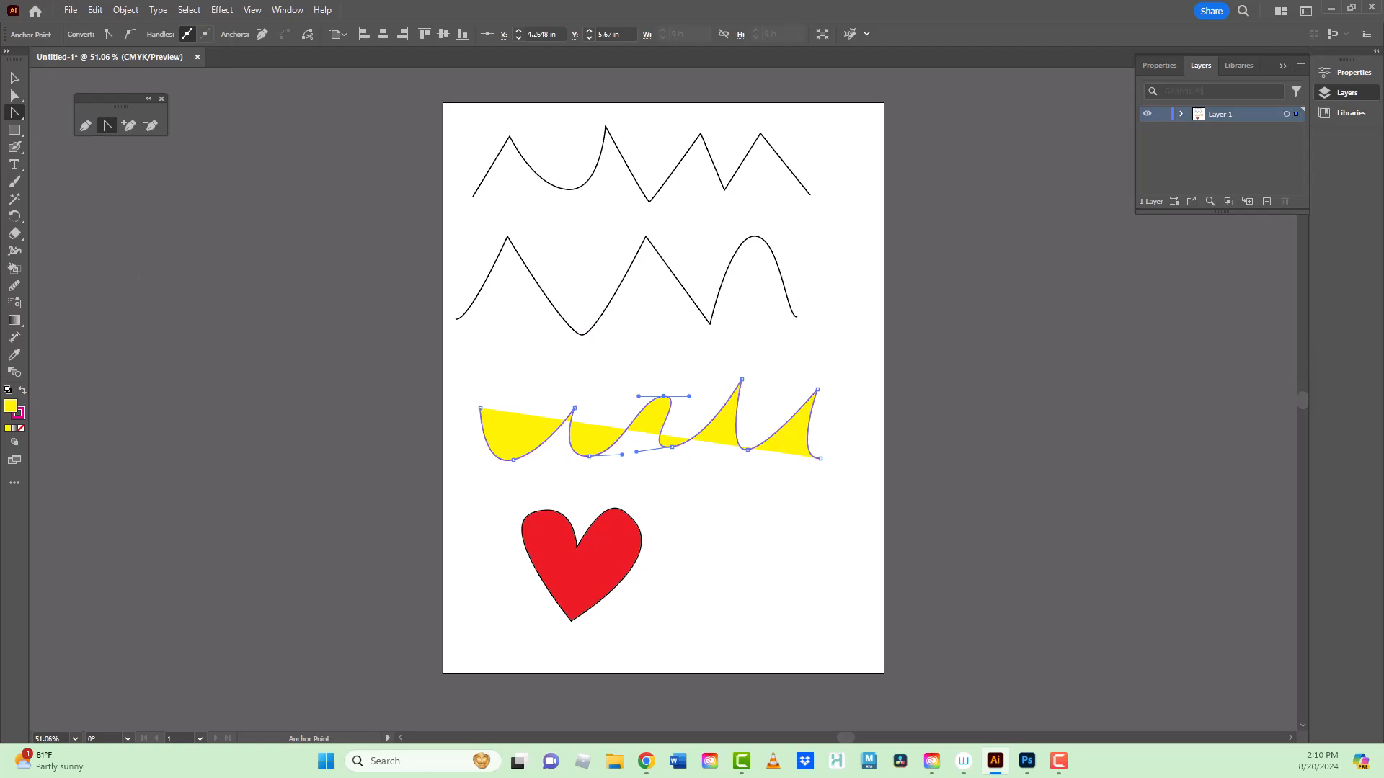
{"action": "key", "text": "F10"}
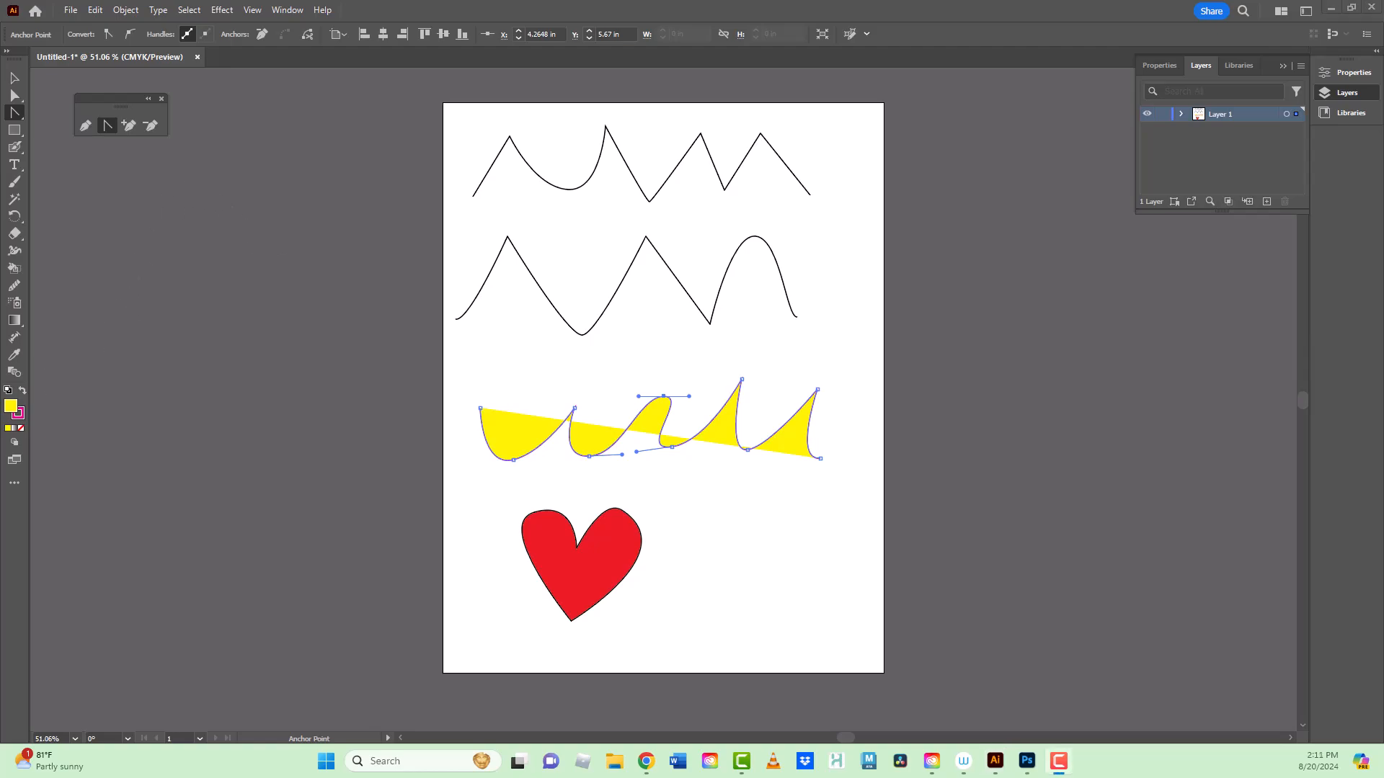